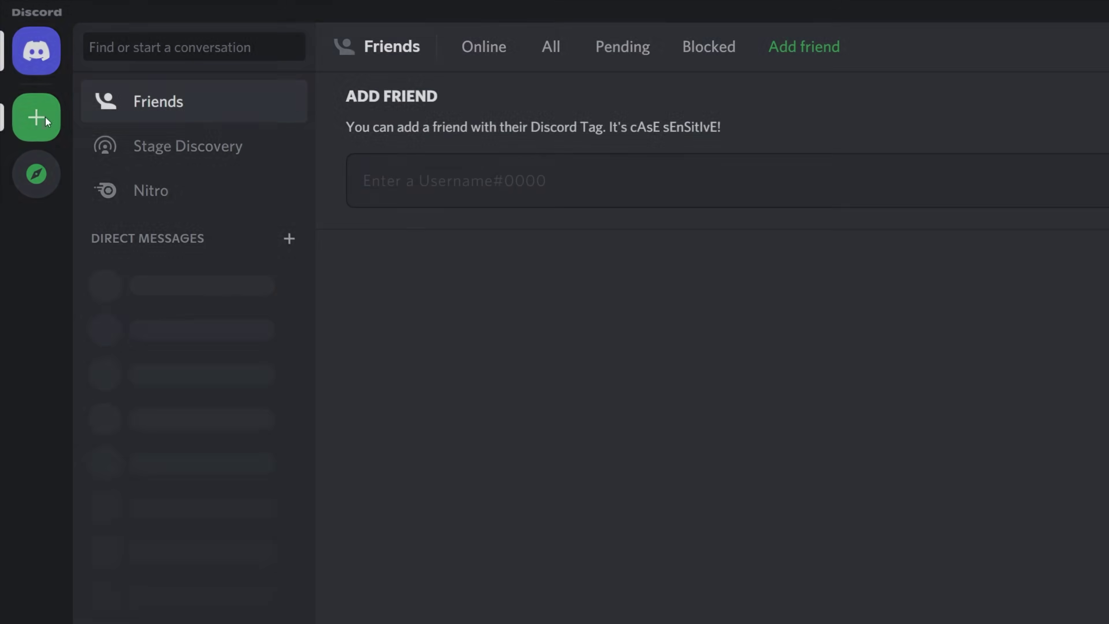
Step: Start creating a new server and choose the option for a club or community
left_click(18, 59)
left_click(555, 193)
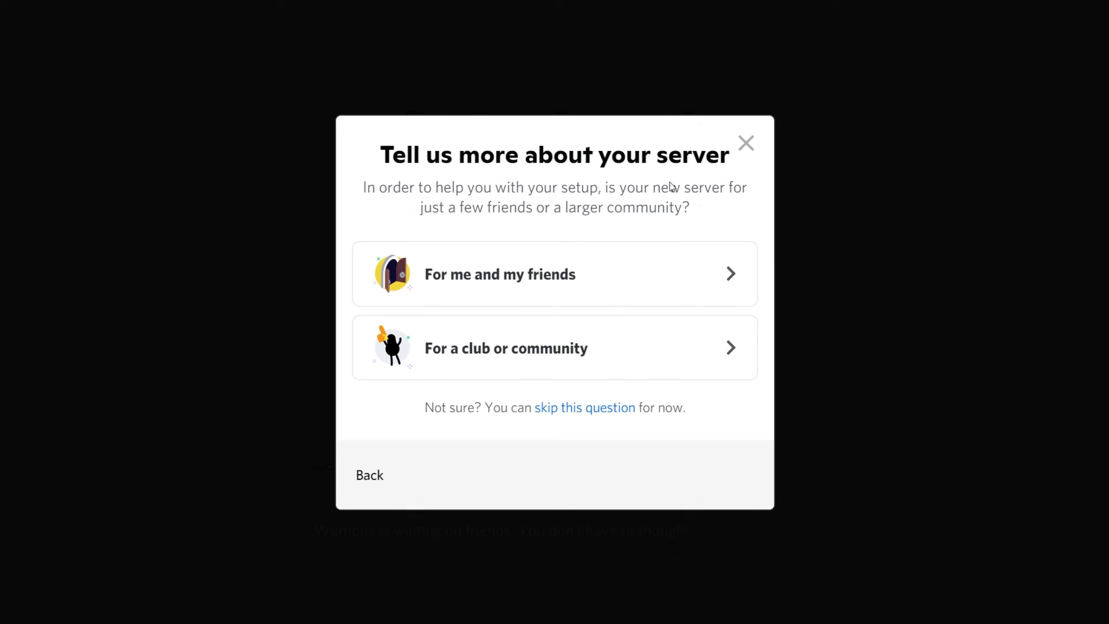
left_click(597, 363)
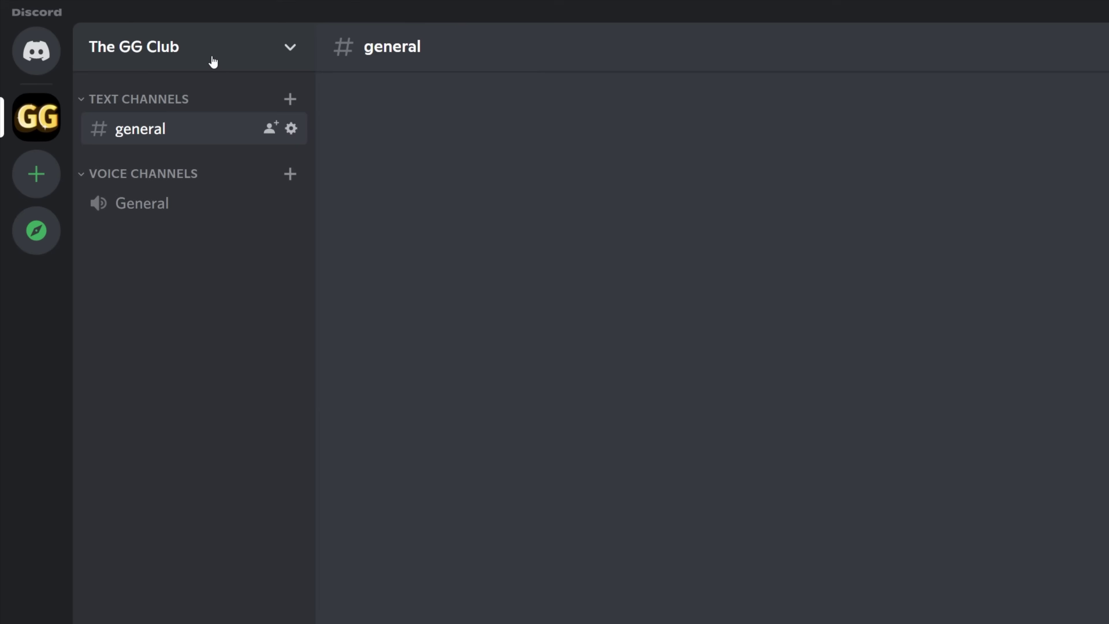
Step: Set the verification level in The GG Club's moderation settings to Medium and save the change
left_click(213, 62)
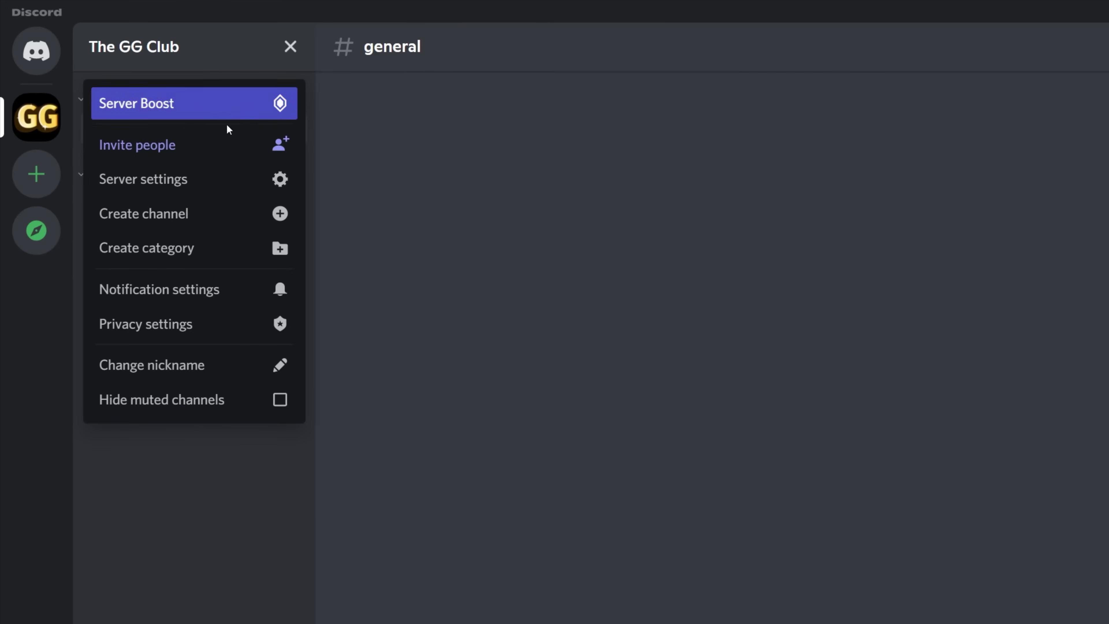
left_click(225, 179)
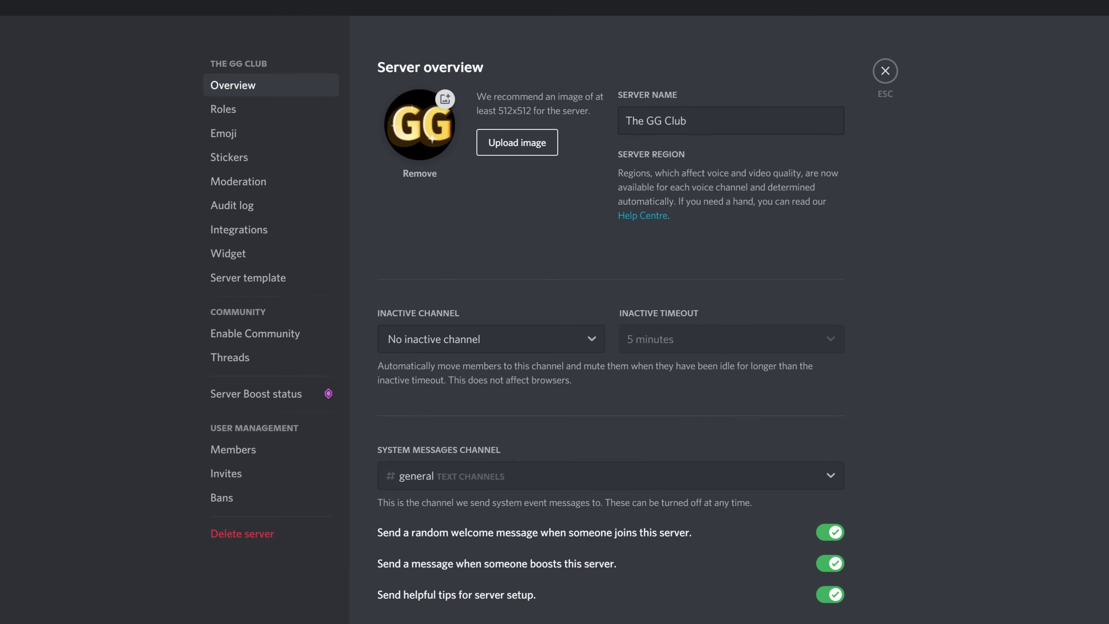
left_click(300, 186)
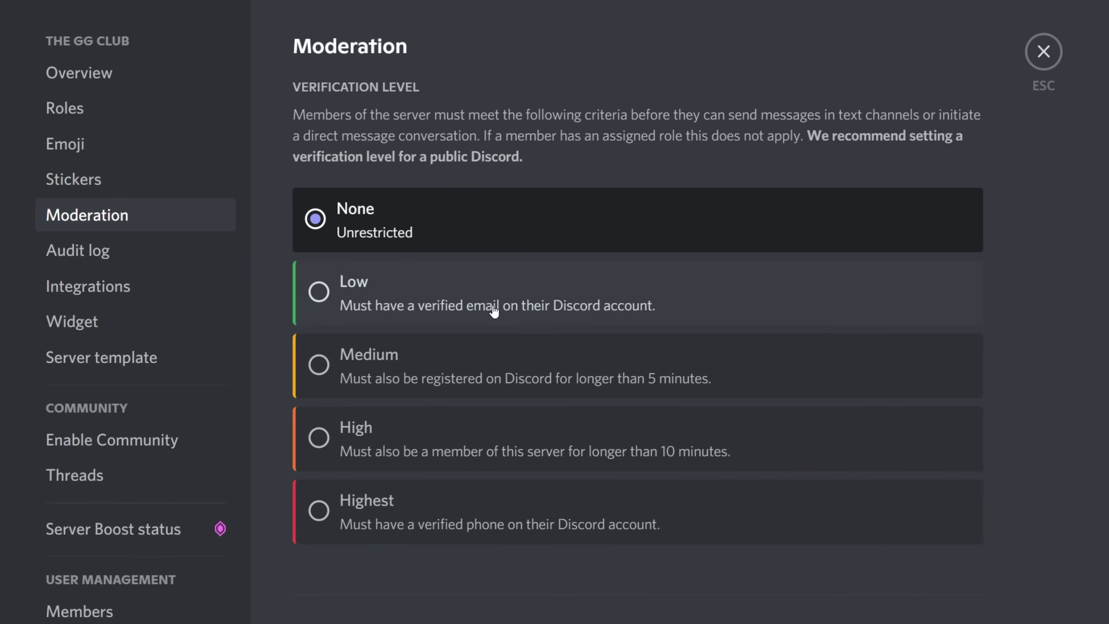
left_click(319, 365)
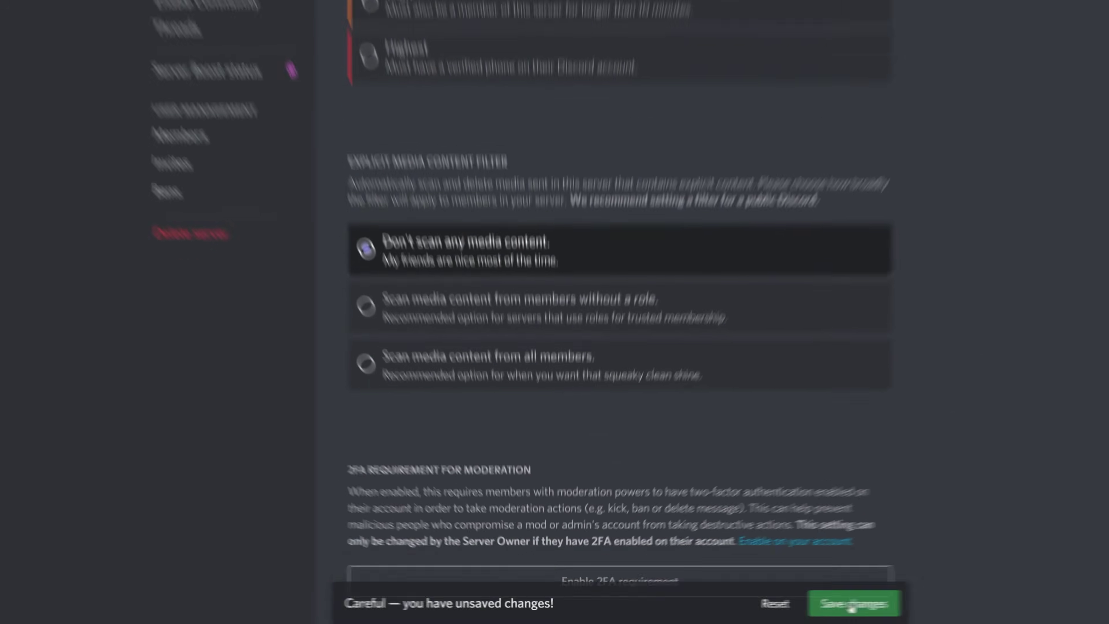
left_click(851, 604)
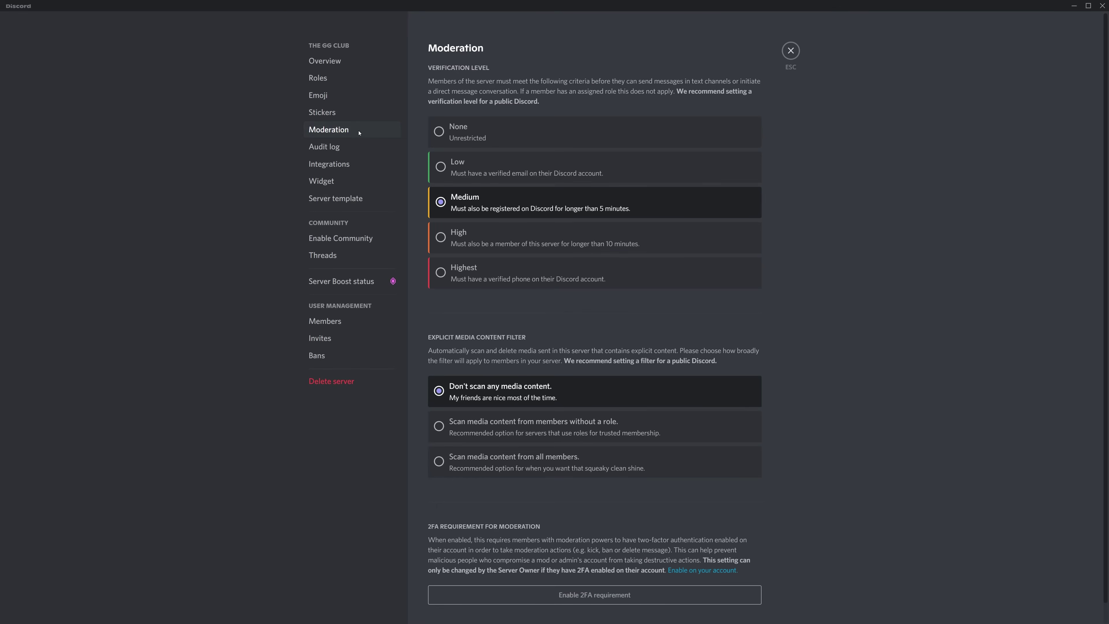
Step: Start the Community server setup and complete the safety checks with media content scanning enabled for all members
left_click(374, 241)
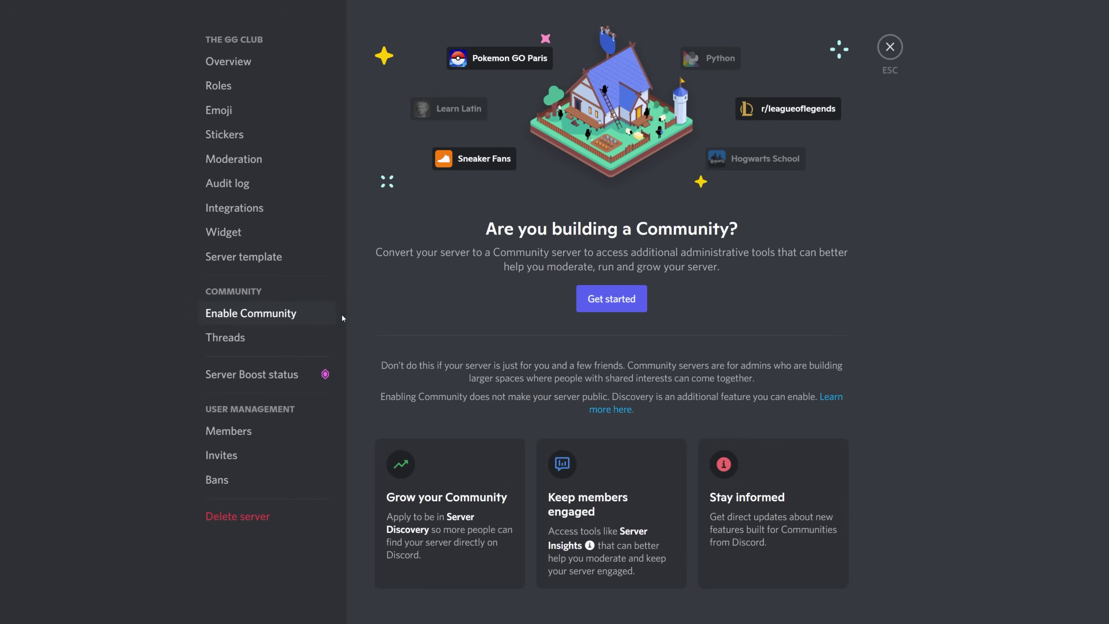
left_click(617, 307)
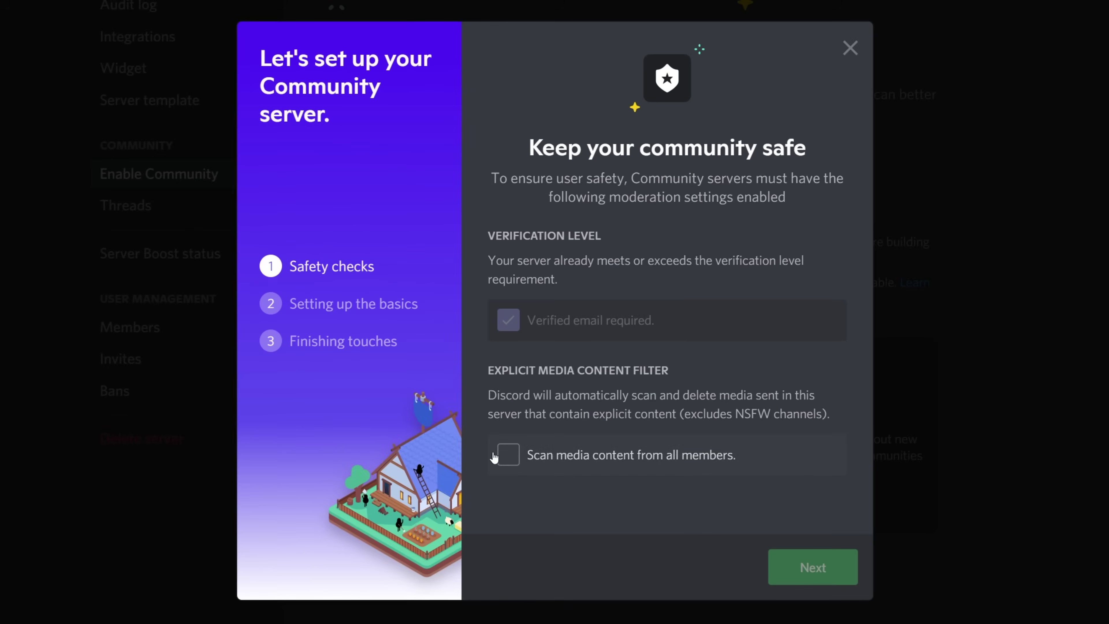
left_click(502, 455)
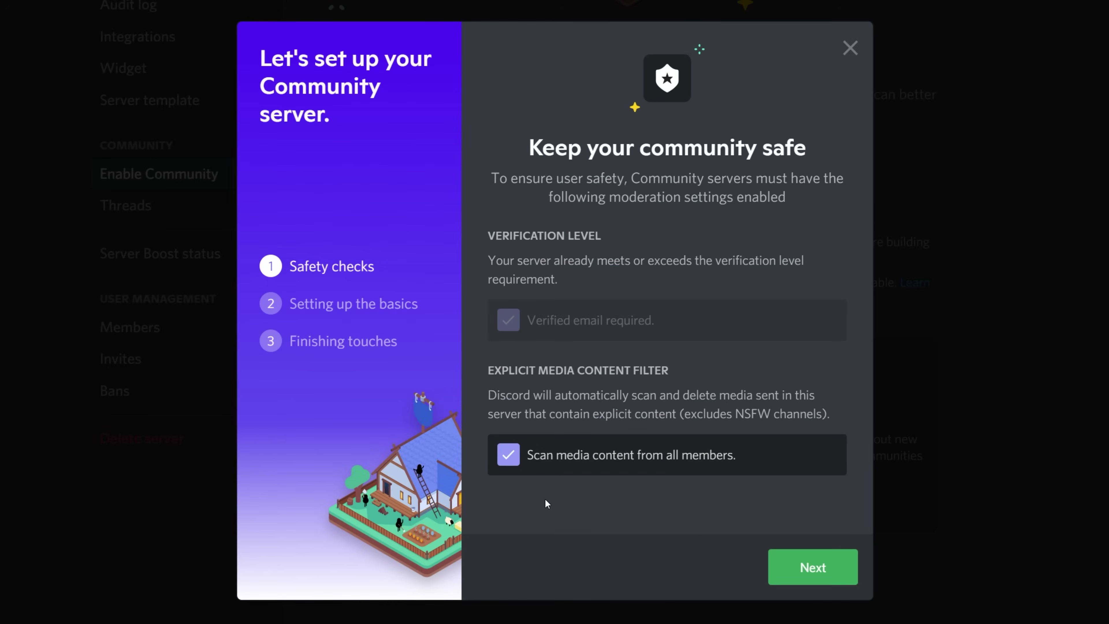
left_click(838, 574)
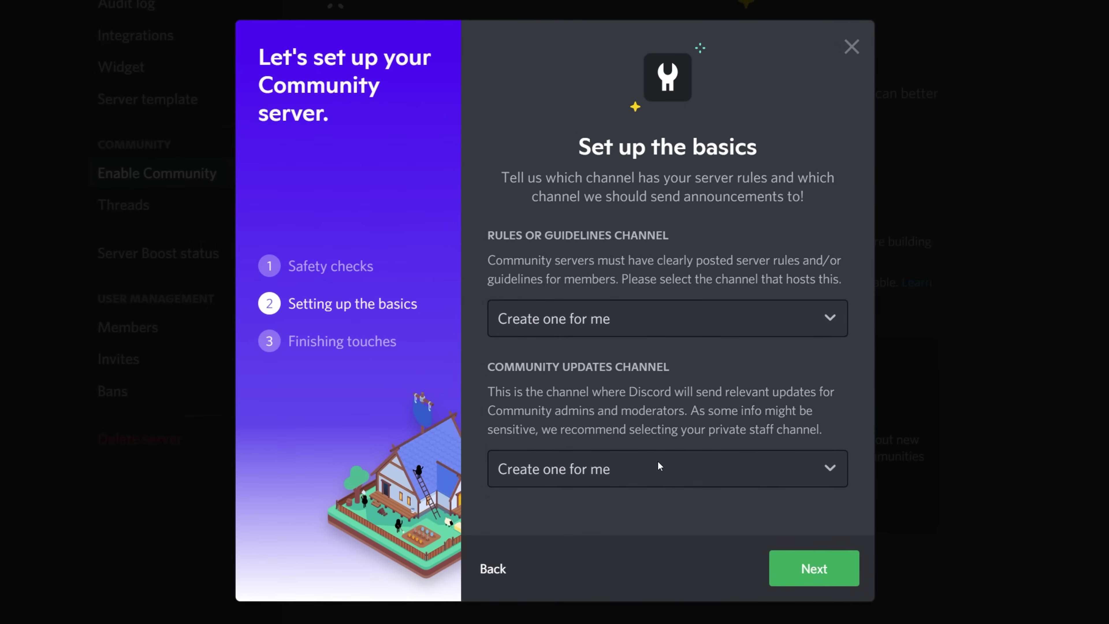
Step: Keep "Create one for me" for the rules and community updates channels and continue the Community setup
left_click(657, 465)
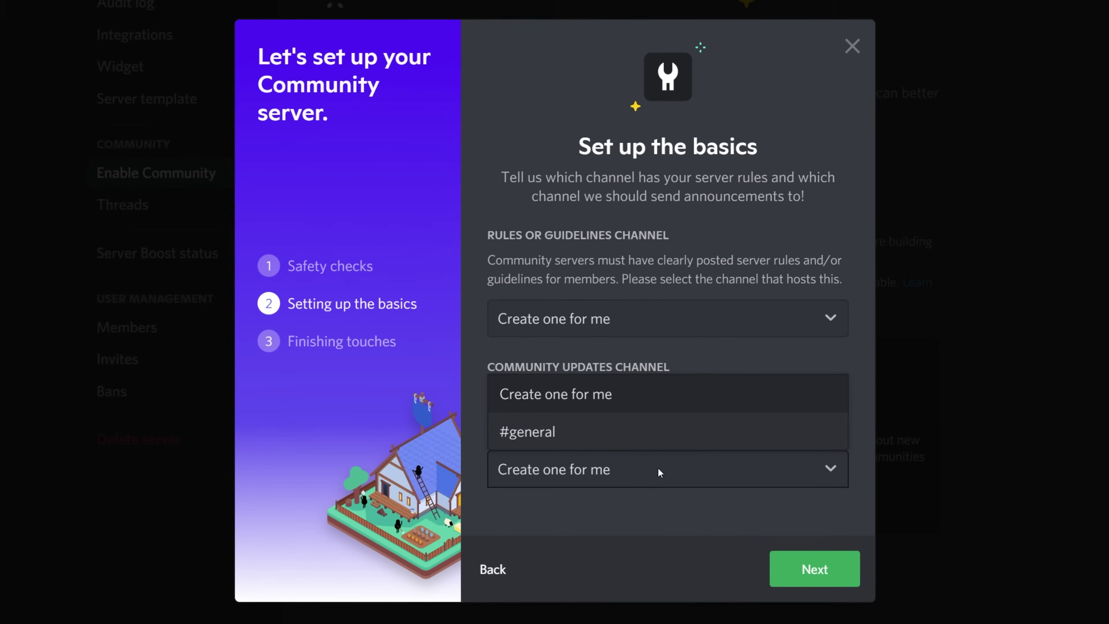
left_click(672, 522)
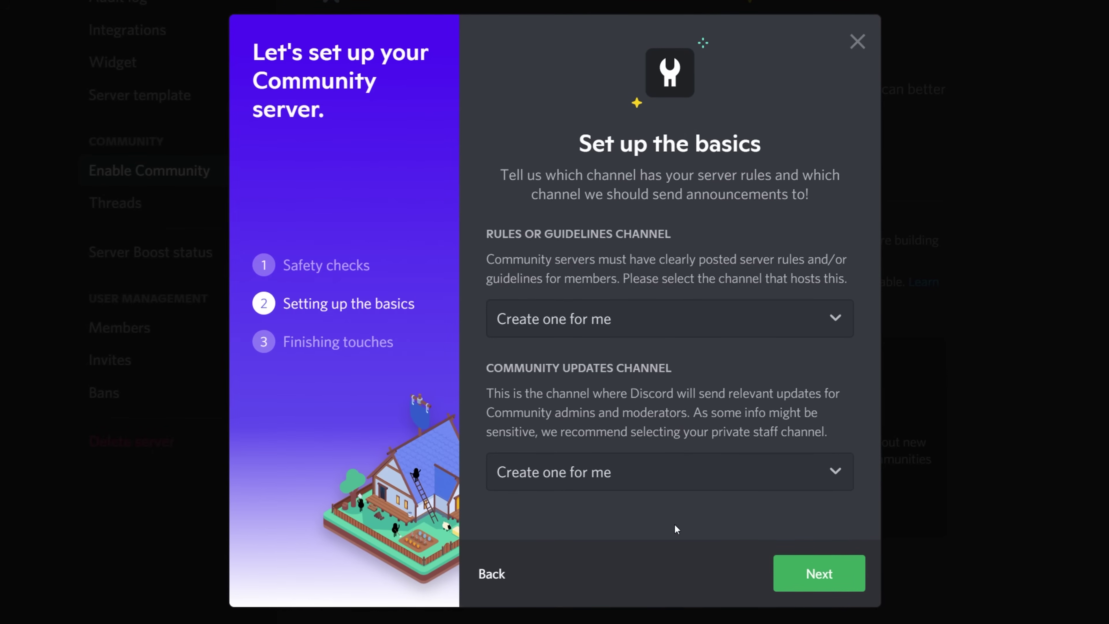
left_click(846, 581)
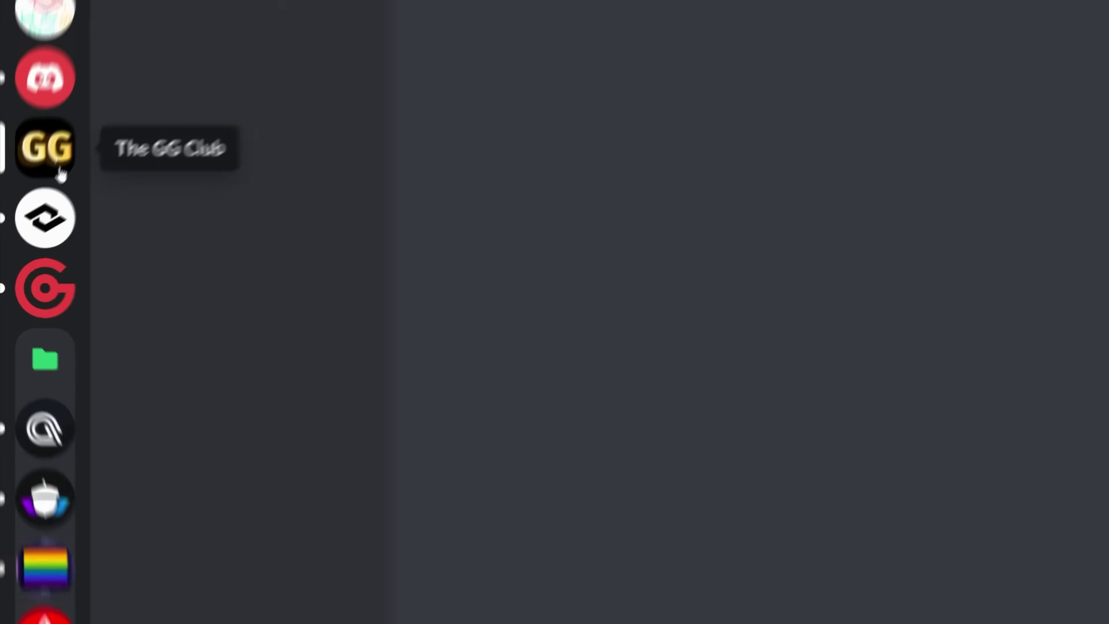
Step: Mute The GG Club server until it is turned back on
right_click(10, 196)
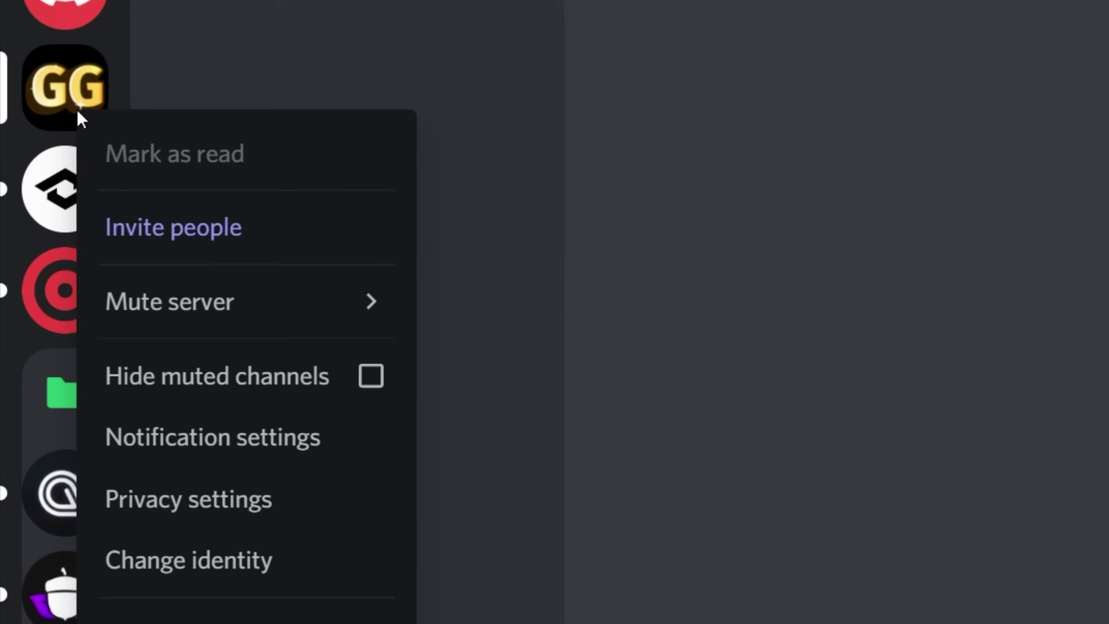
mouse_move(213, 321)
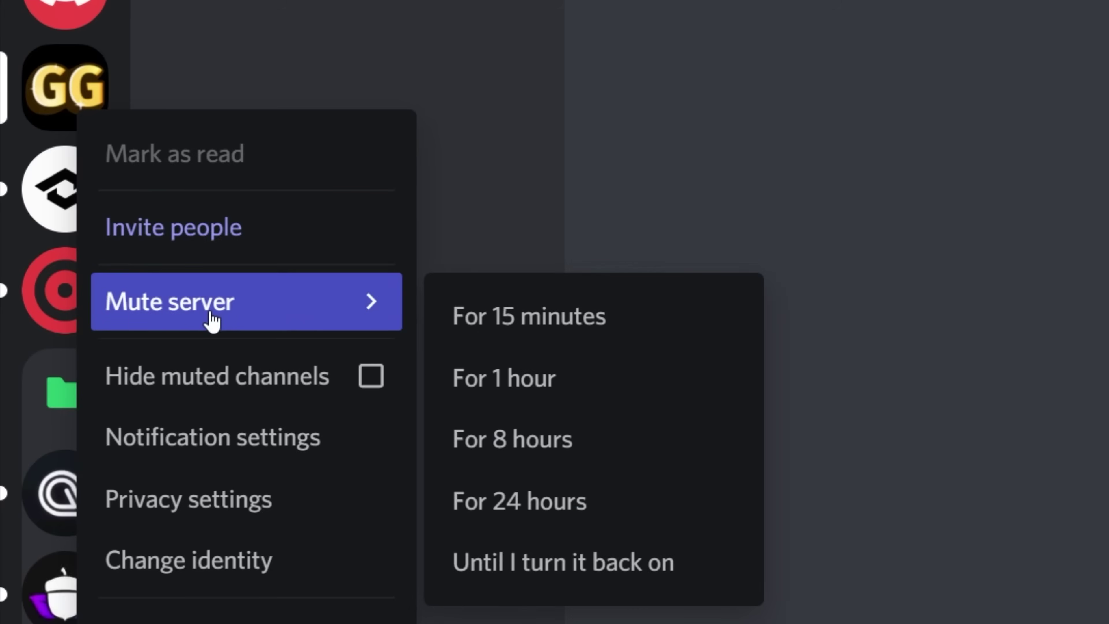
left_click(657, 581)
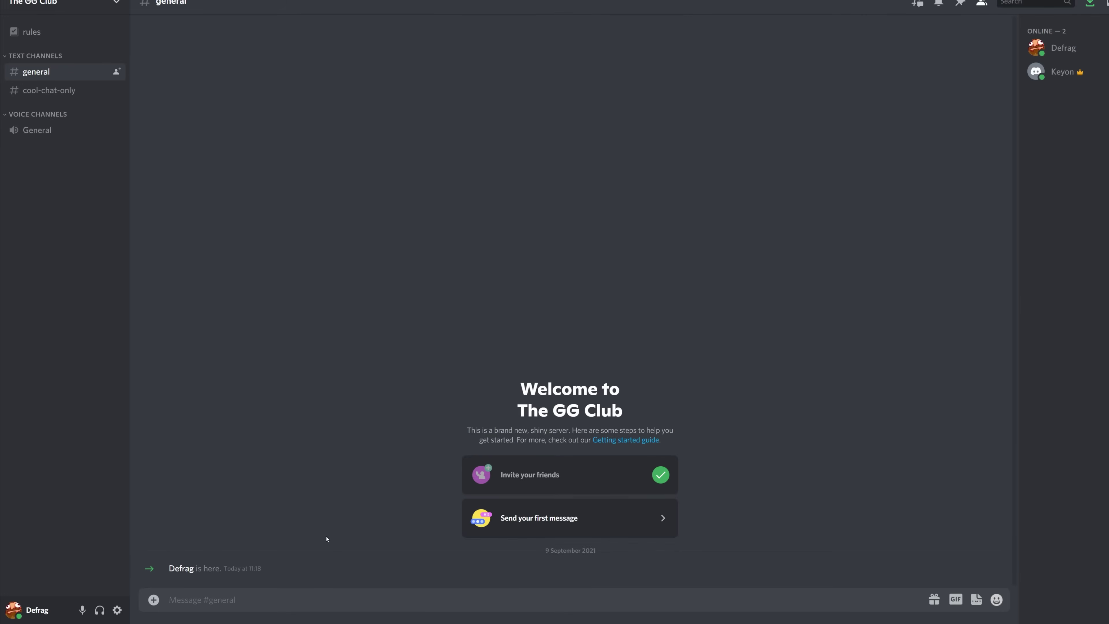
Step: Send the message "I'M LEAVING, GOOD BYE FOREVER" in the general channel and open the server's options
type("I'M LEAVING, GOOD BYE FOREVER")
key("Return")
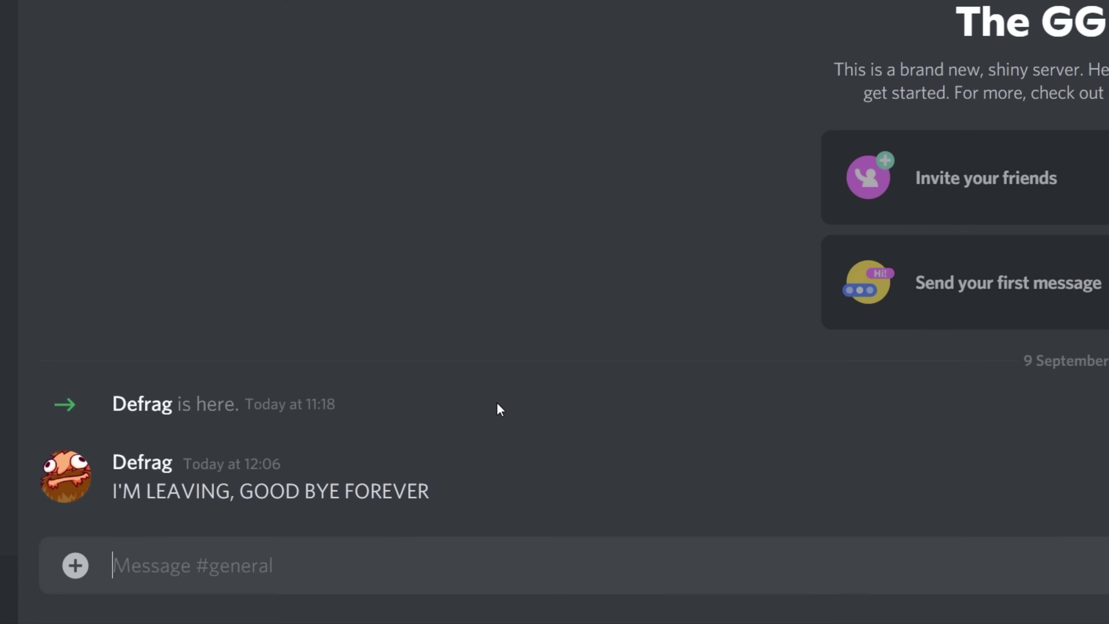
right_click(44, 108)
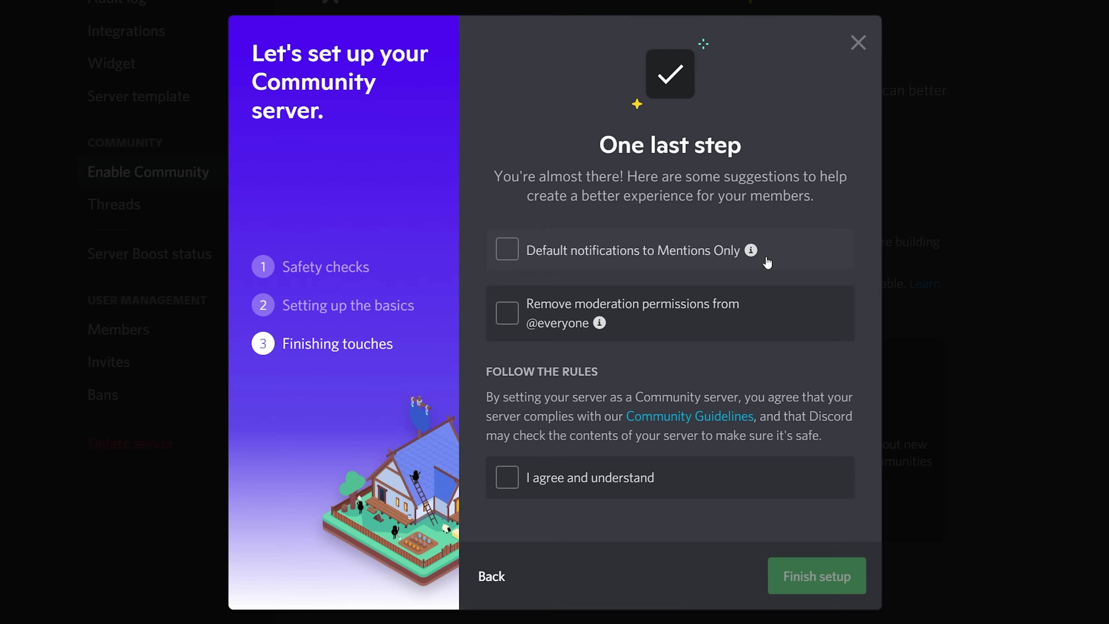
left_click(767, 262)
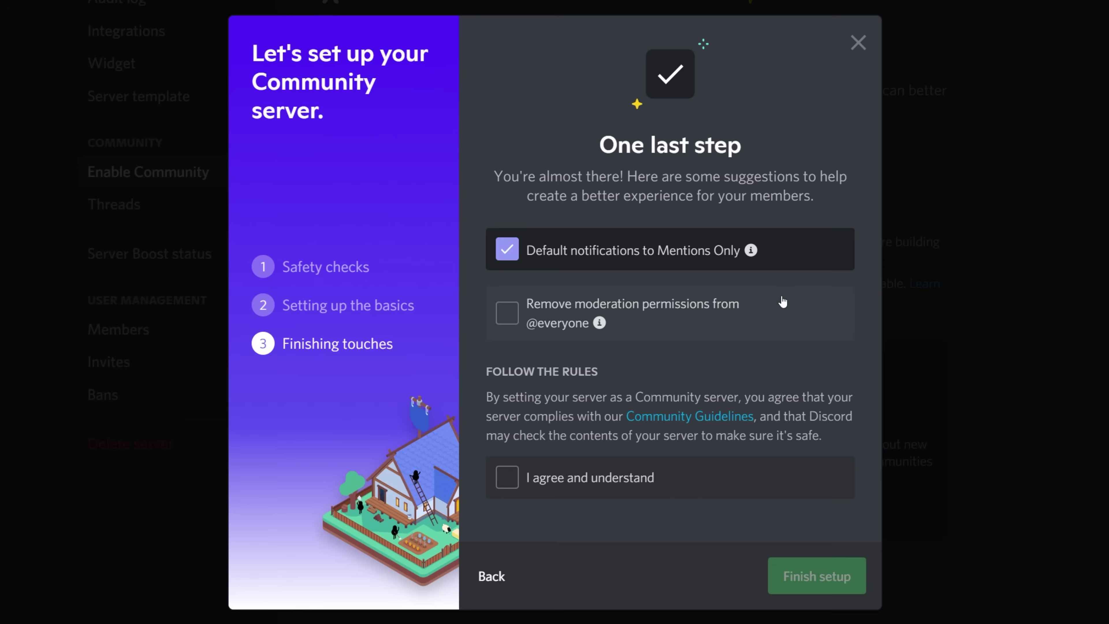
left_click(782, 302)
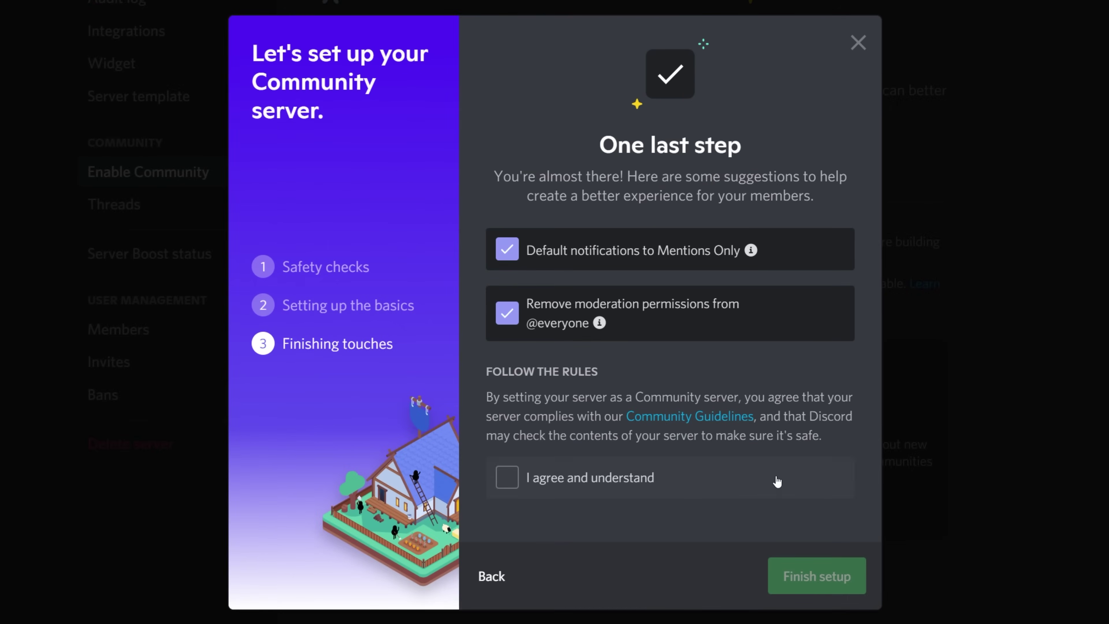
left_click(777, 481)
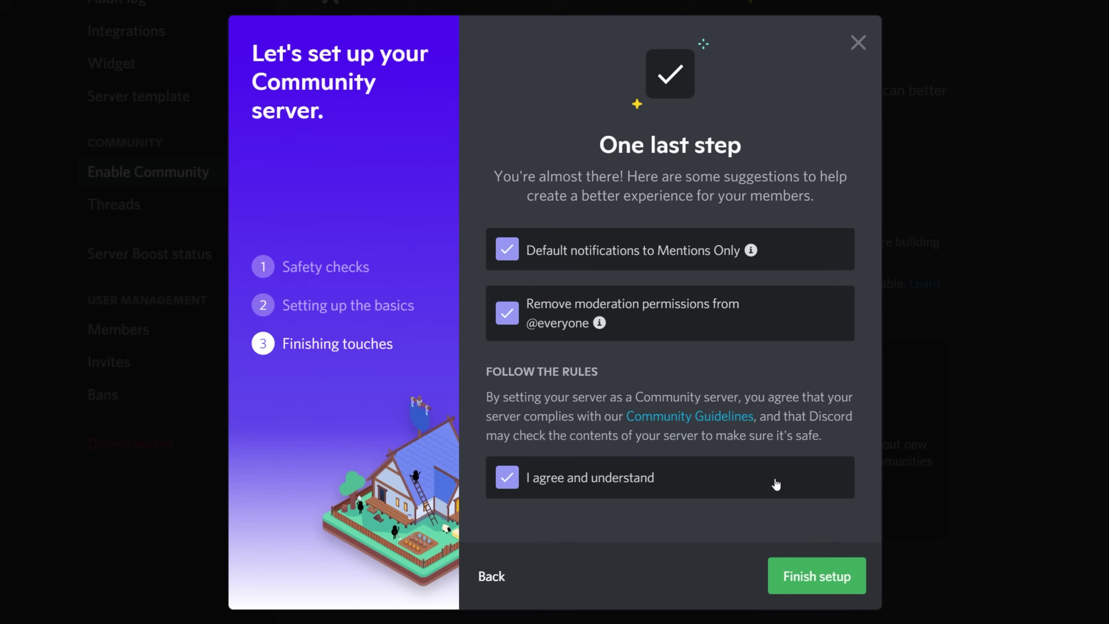
left_click(849, 577)
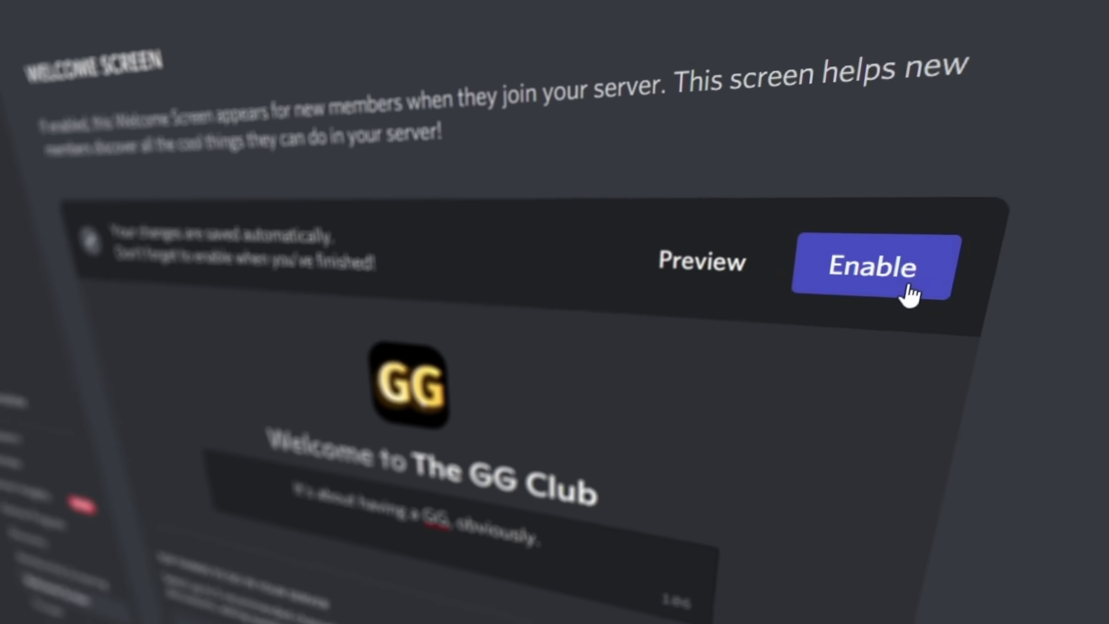
Step: Enable The GG Club's Welcome Screen and open its preview
left_click(907, 282)
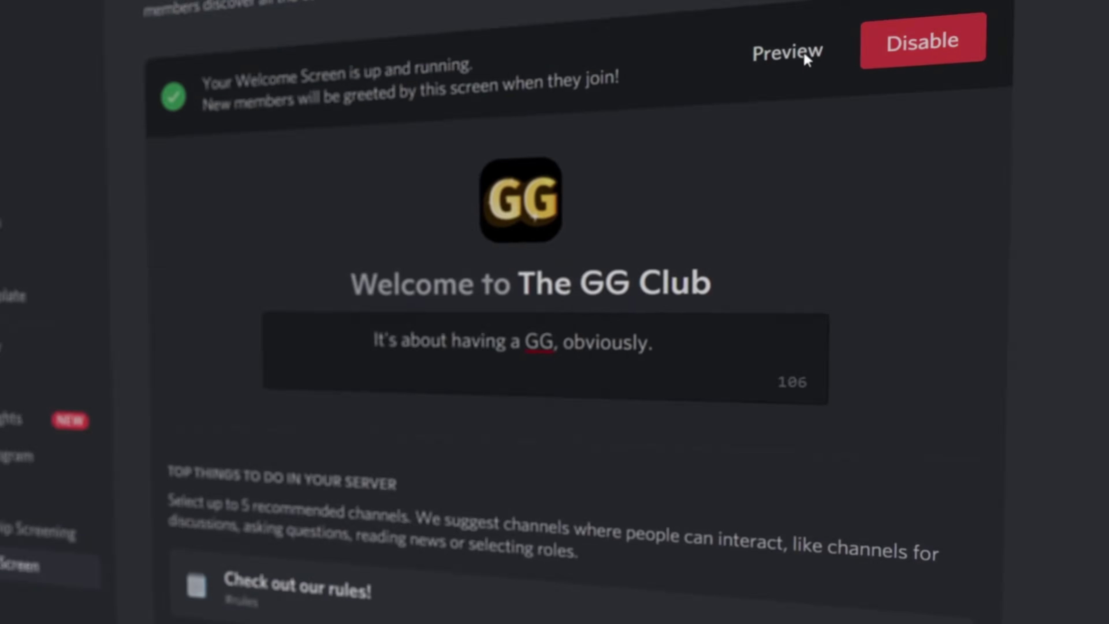
left_click(743, 221)
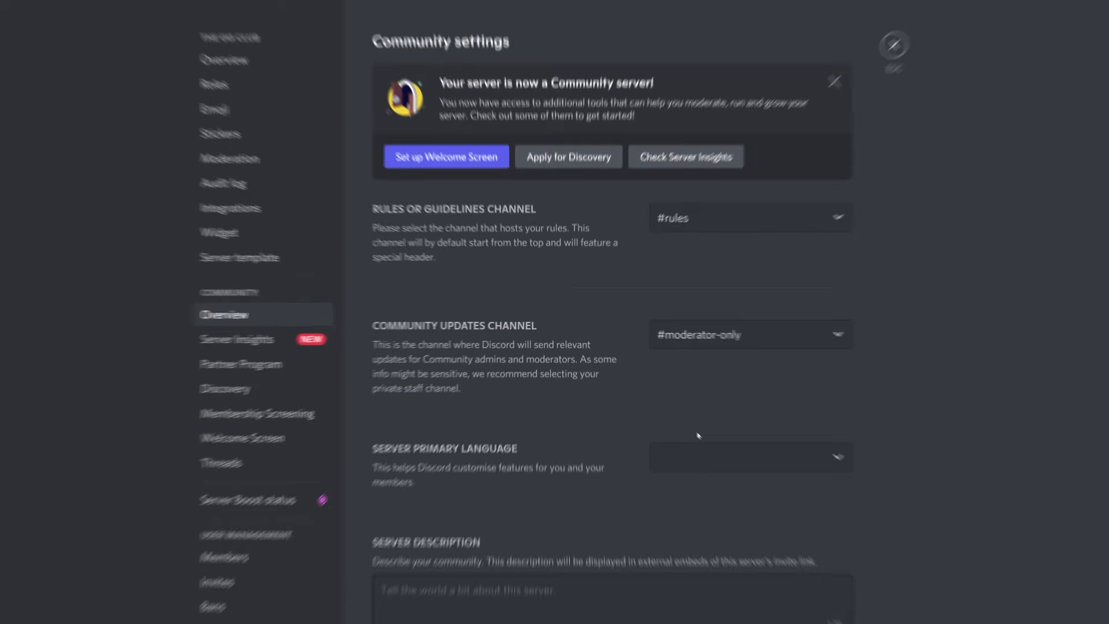
Step: Set up the Welcome Screen with #rules as a recommended channel, described as "Check out our rules!" with a notepad emoji
left_click(227, 318)
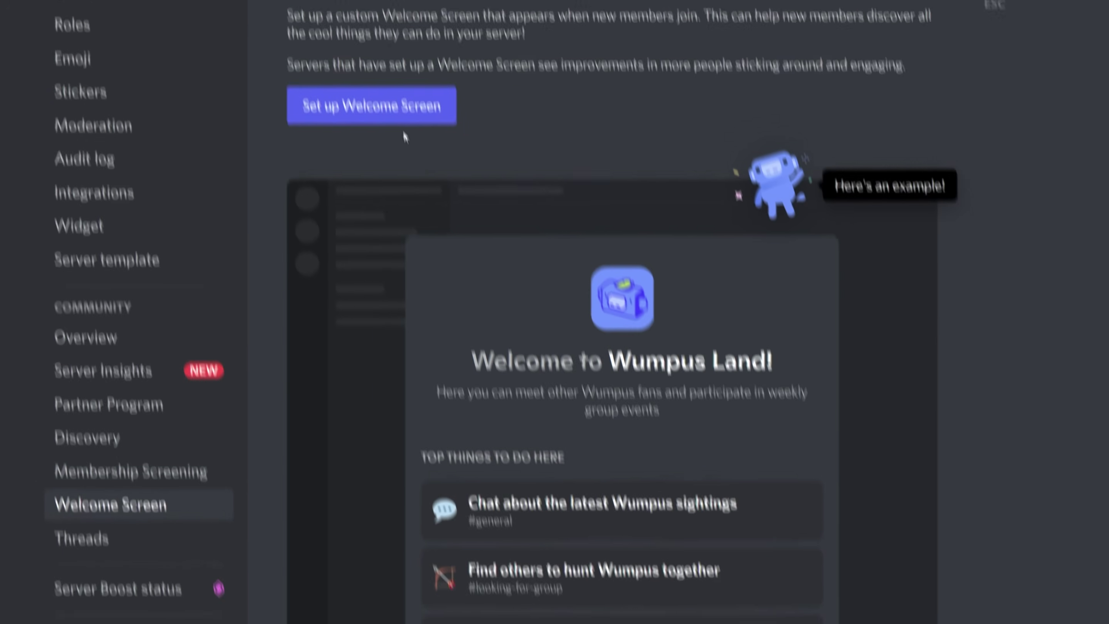
left_click(439, 201)
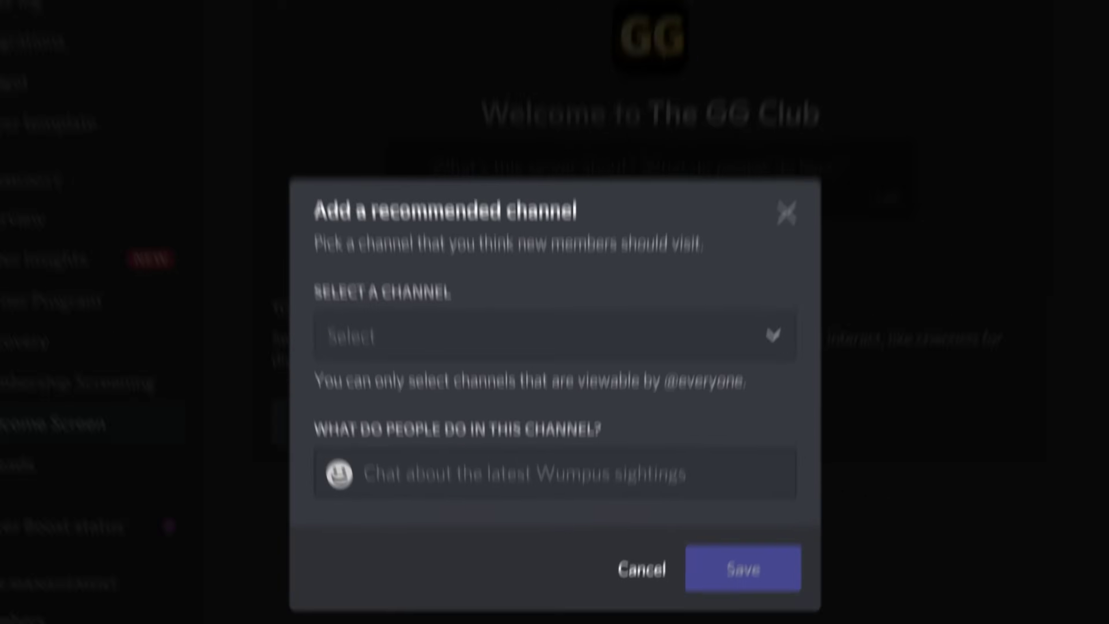
left_click(386, 267)
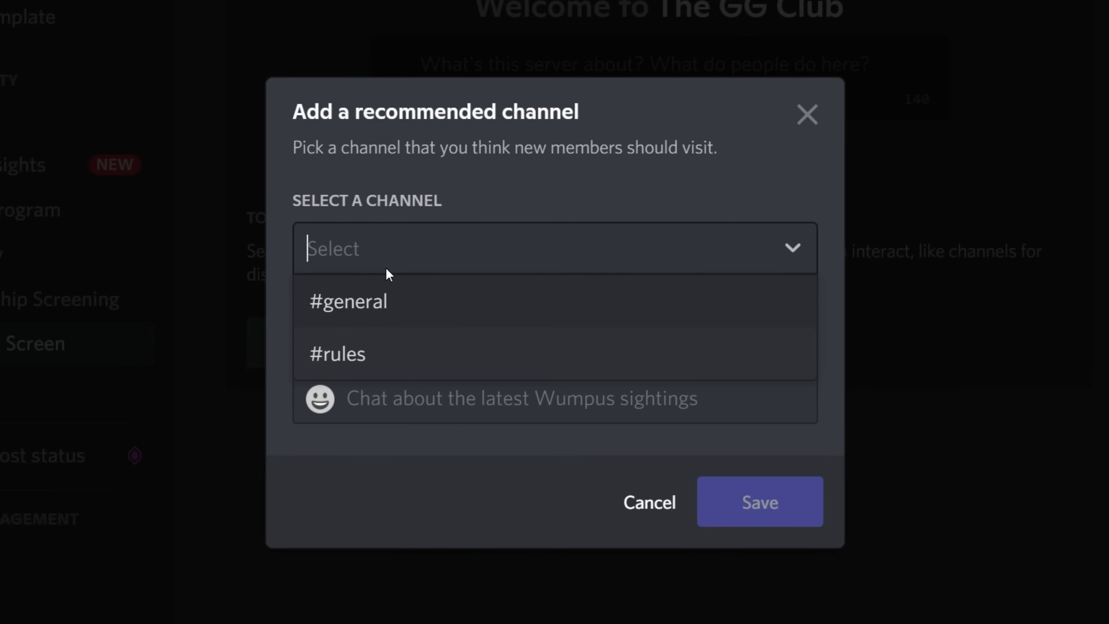
left_click(366, 354)
left_click(397, 400)
type("Check out our rules")
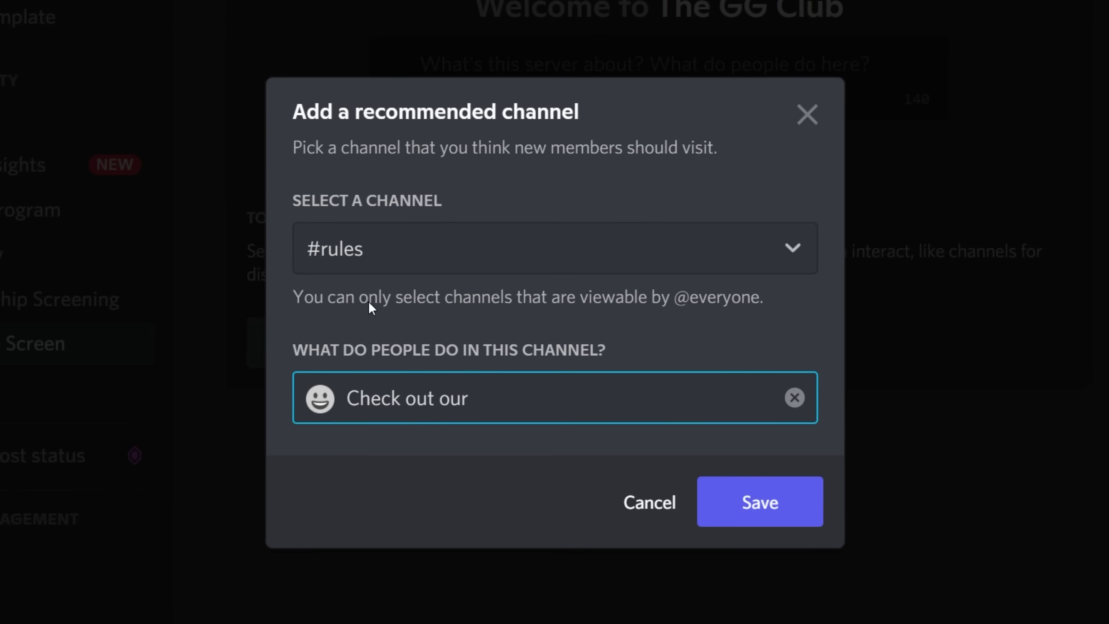
type("!")
left_click(375, 378)
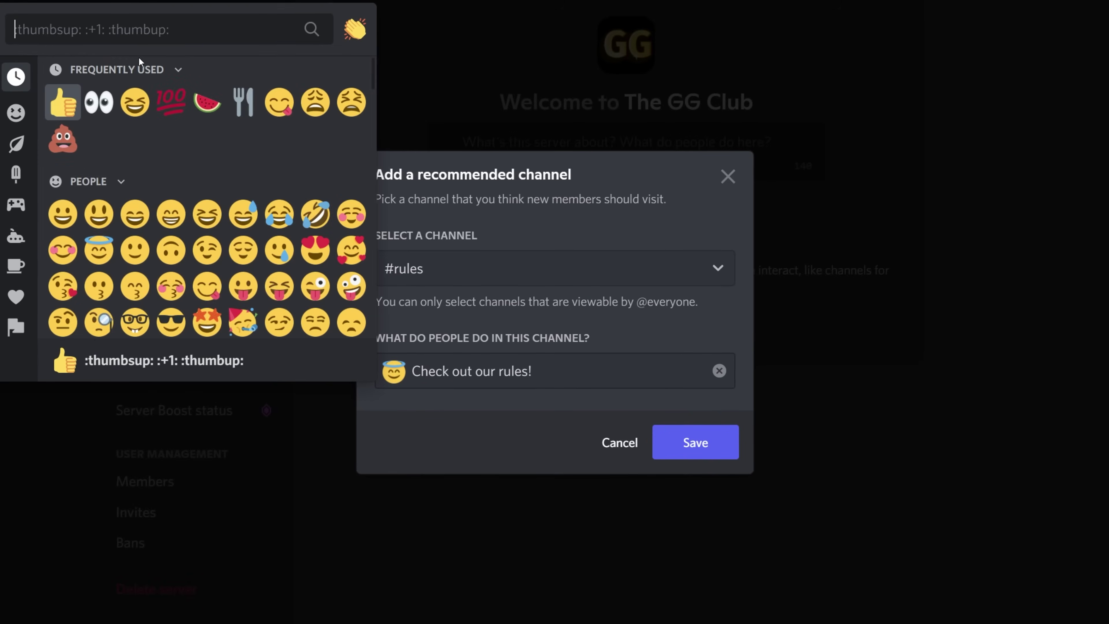
type("notep")
key("Return")
key("Return")
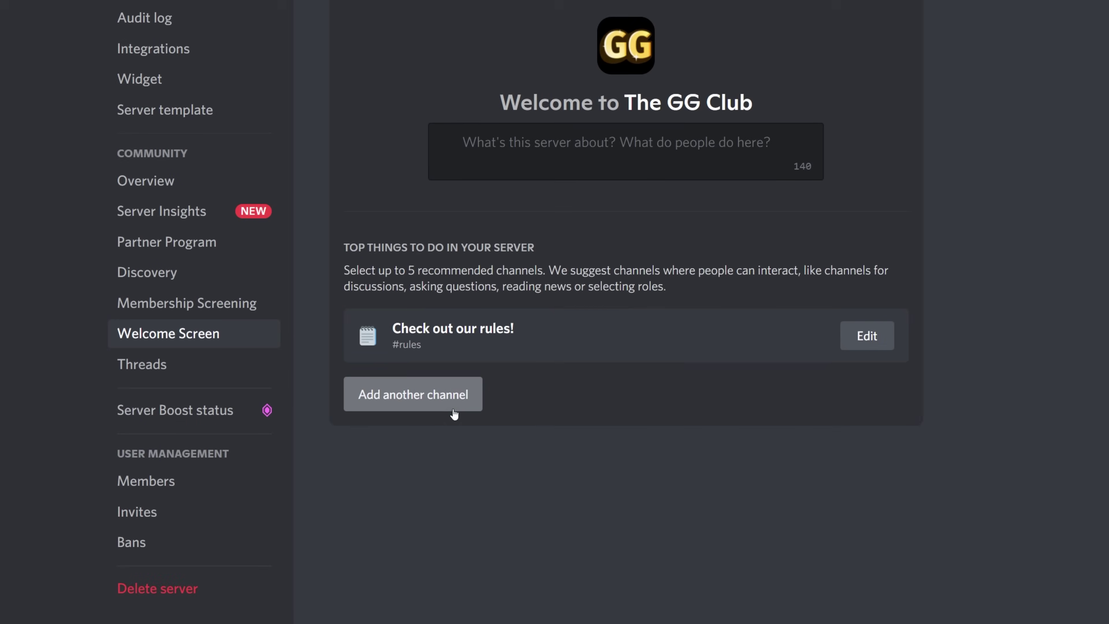
Step: Add #general as another recommended channel with a waving hand emoji and the description "Introduce yourself!"
left_click(453, 414)
left_click(414, 305)
left_click(397, 376)
type("wave")
key("Return")
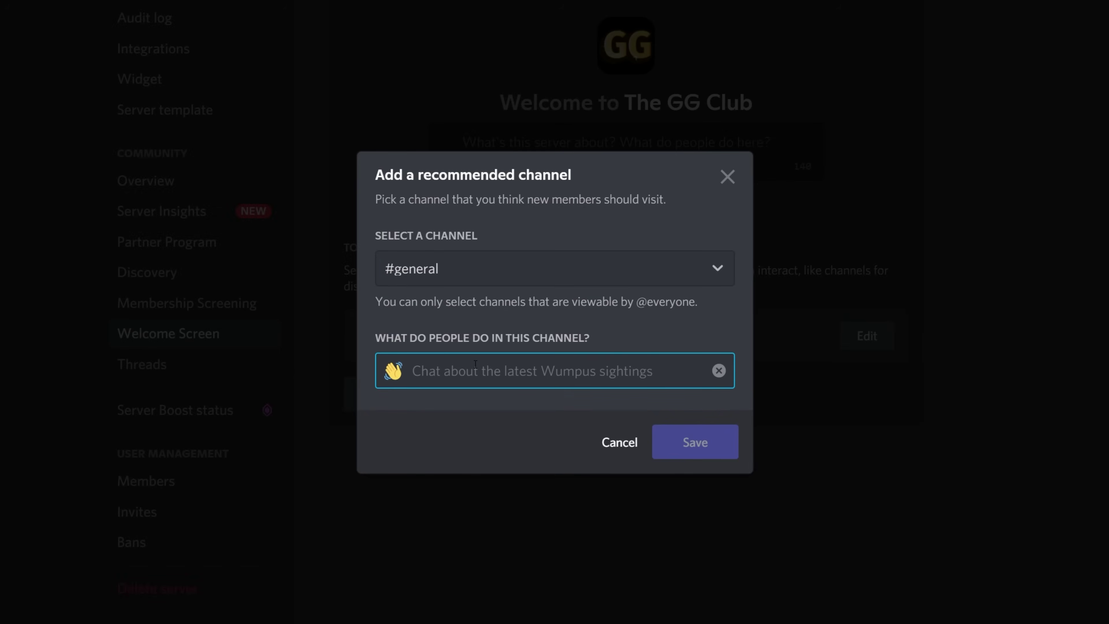
type("Introduce yourself!")
left_click(711, 448)
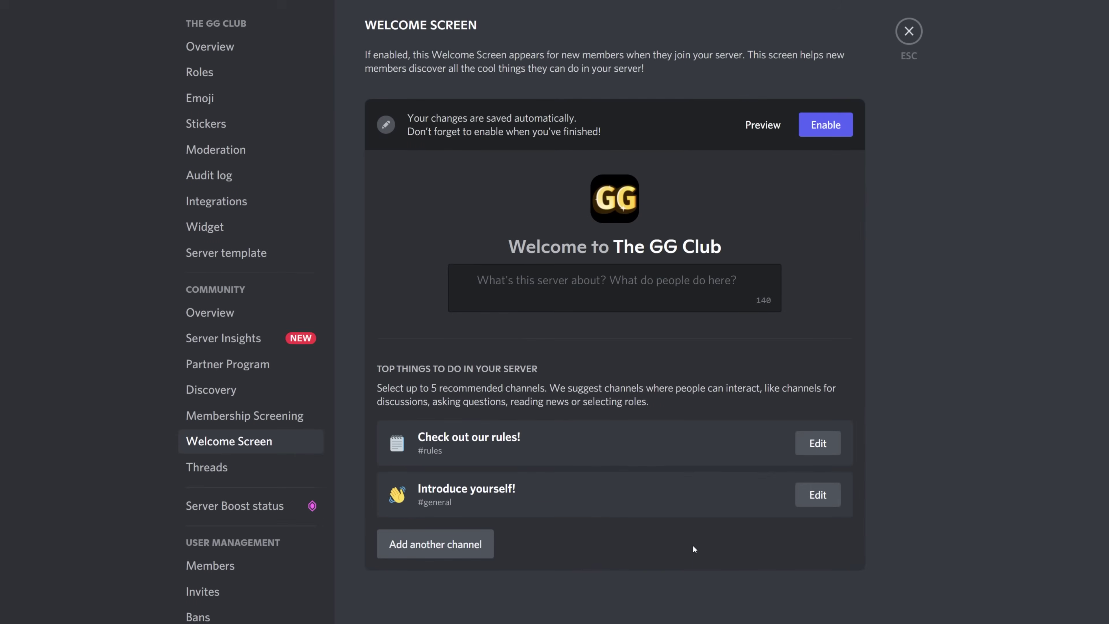
Step: Enter "It's about having a GG, obviously." as the server description on the Welcome Screen
left_click(577, 284)
type("It's about having a GG, obviously.")
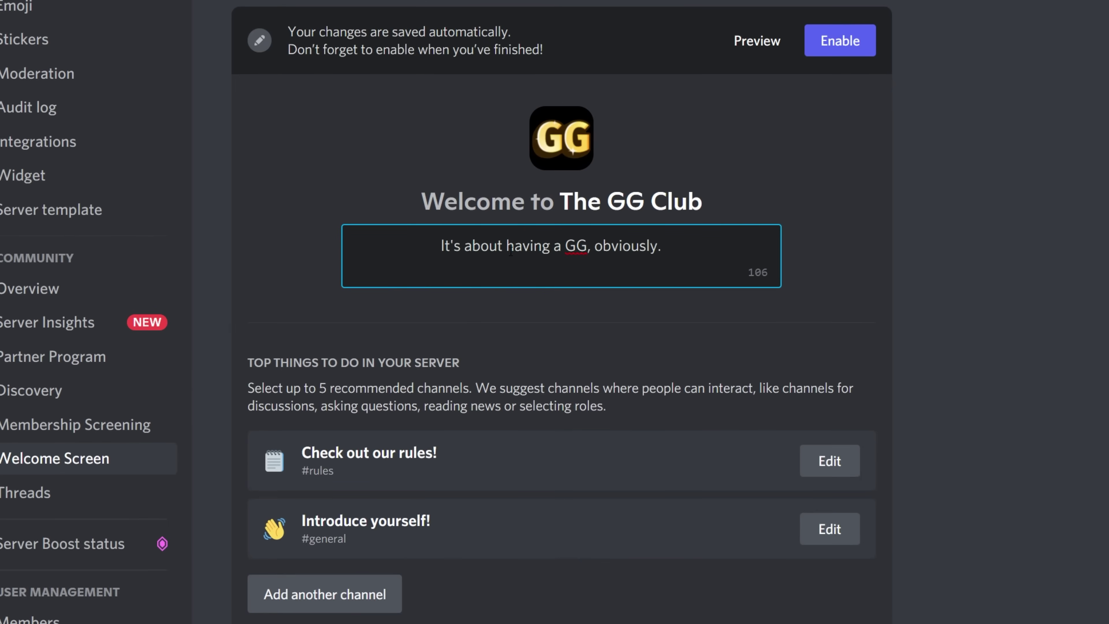
left_click(509, 327)
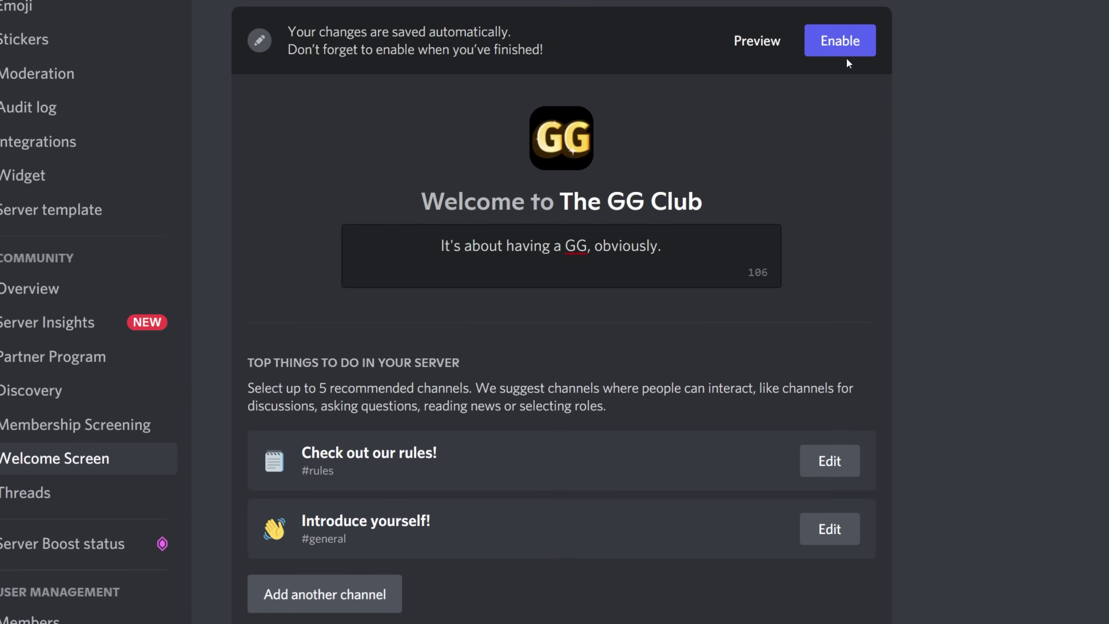
Step: Enable the finished Welcome Screen and check its preview
left_click(857, 48)
left_click(773, 19)
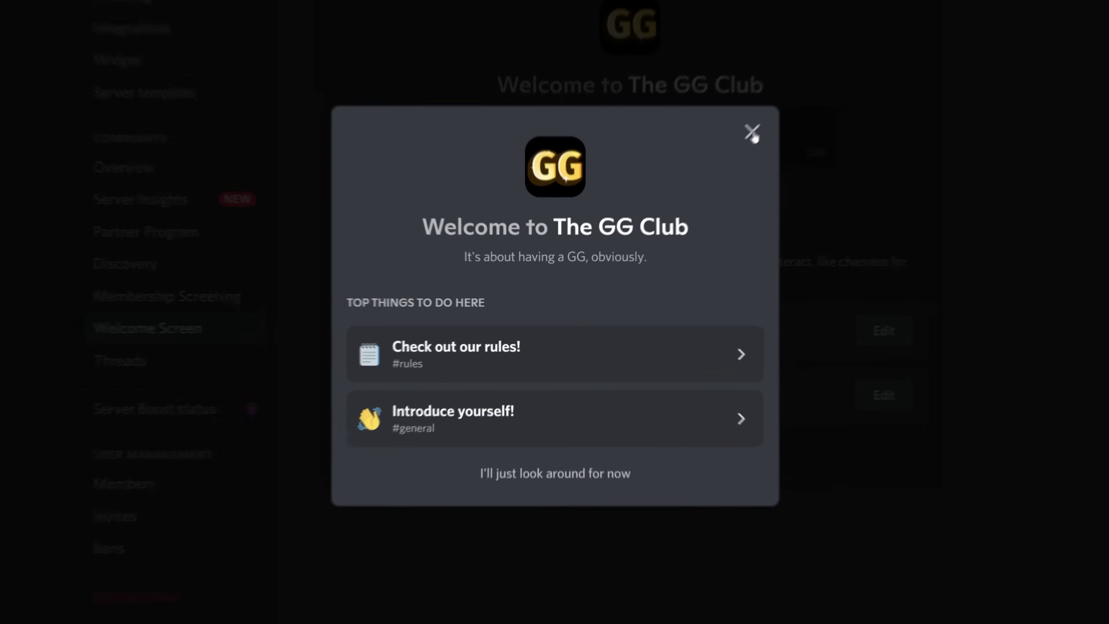
left_click(764, 121)
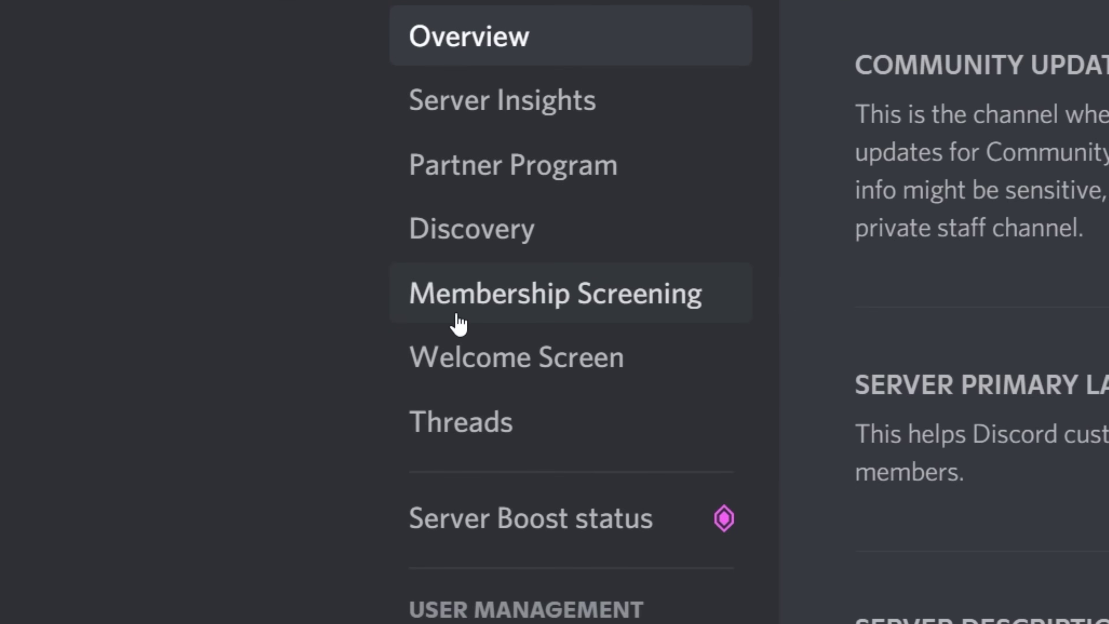
Step: Open the server's Membership Screening settings
left_click(454, 322)
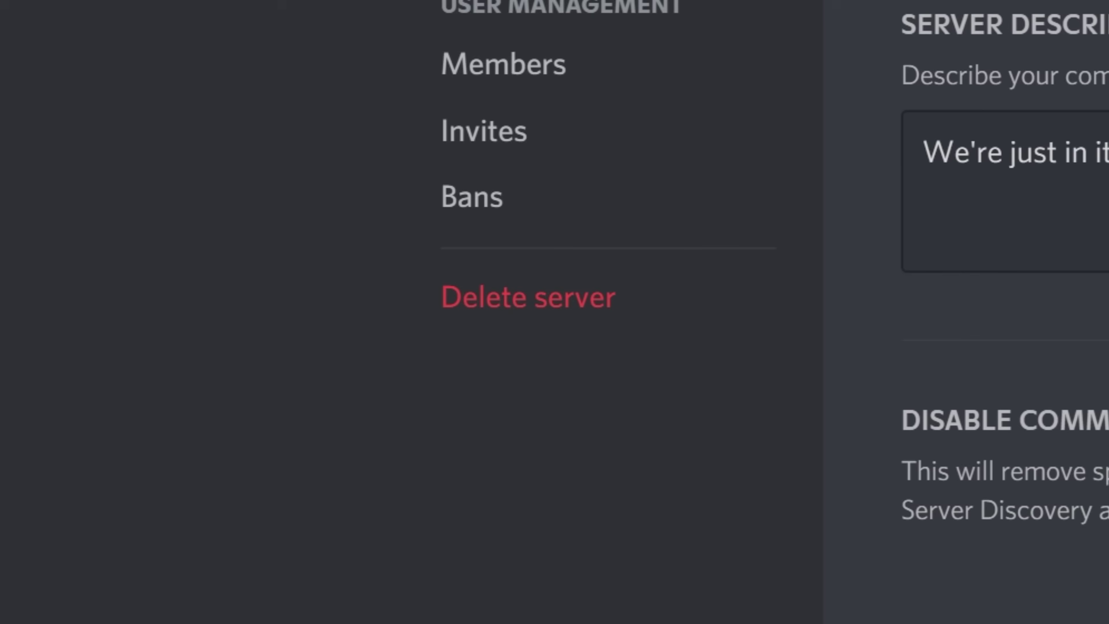
Step: Try to delete The GG Club server, entering its name as confirmation
left_click(626, 316)
type("THE GG CLUB")
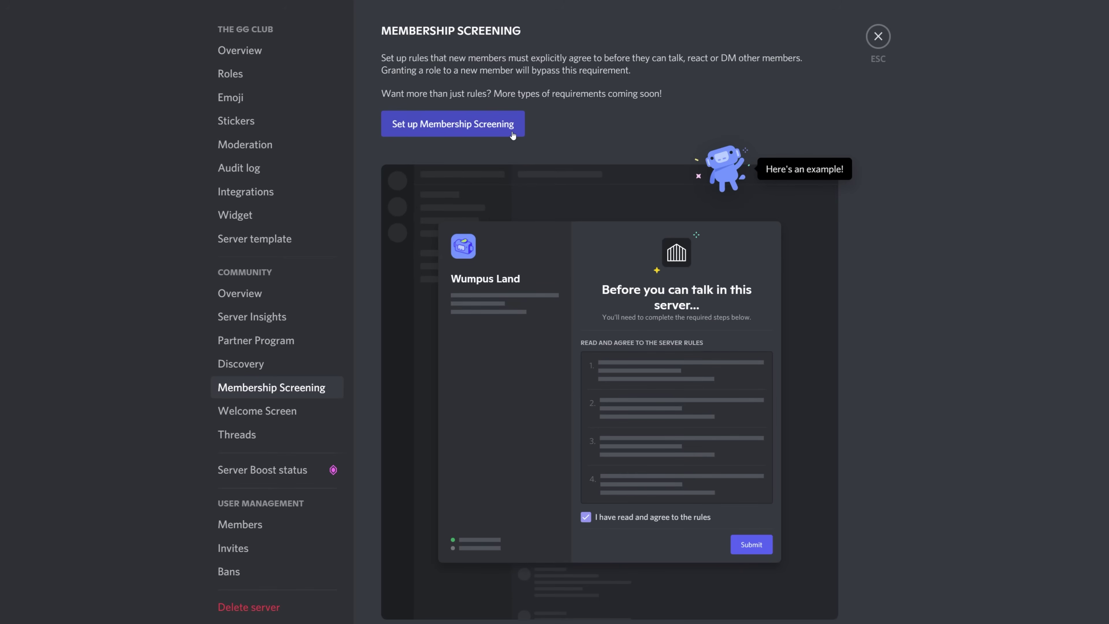
Step: Set up Membership Screening with the description "Agree to these rules, and we're gonna get along justtttttttt fine."
left_click(512, 135)
type("Agree to these rules, and we're gonna g")
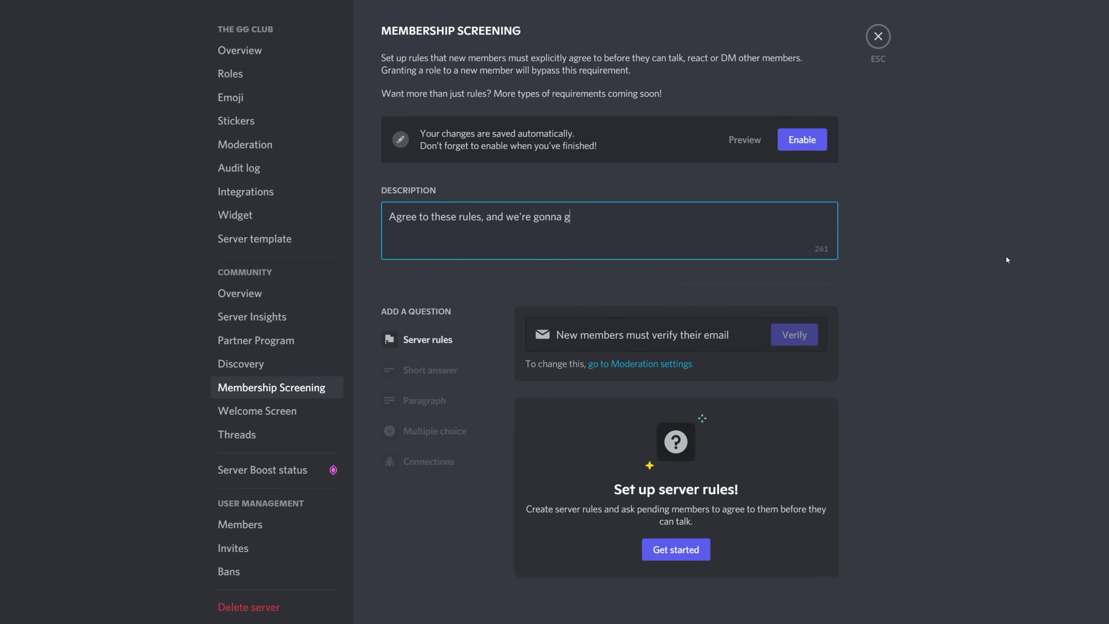
type(".")
left_click(652, 283)
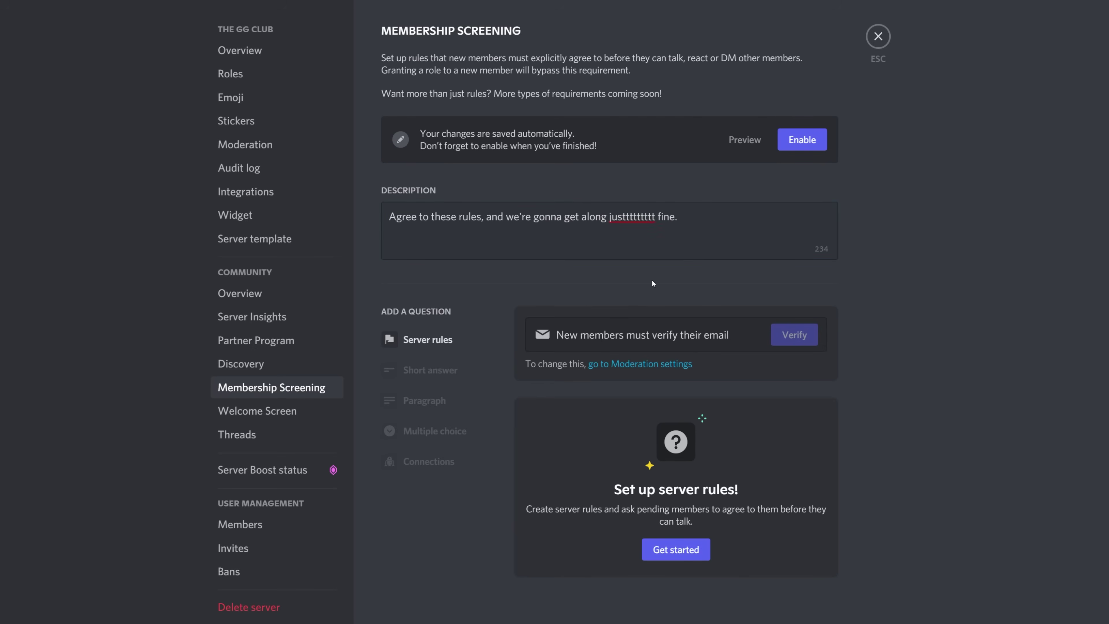
Step: Create the server rules from the four example rules on respect, spam or self-promotion, NSFW content and keeping things safe
left_click(672, 562)
type("Treat everyone with respect. Absolutely no harassment, witch hunting, sexism, racism or hate speech will be tolerated.")
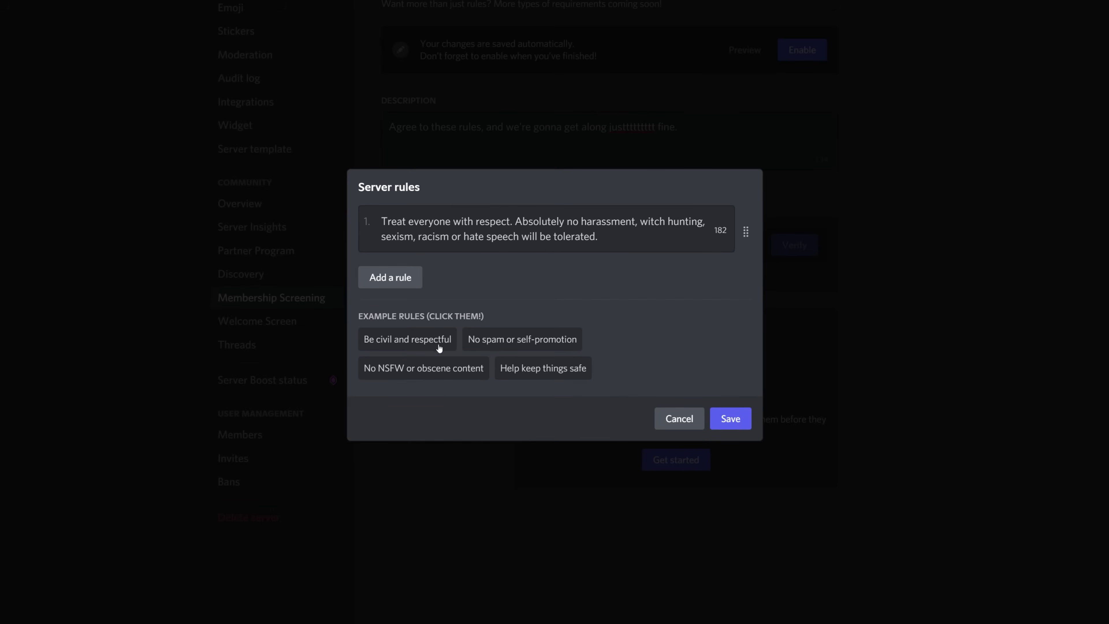
left_click(522, 339)
left_click(423, 401)
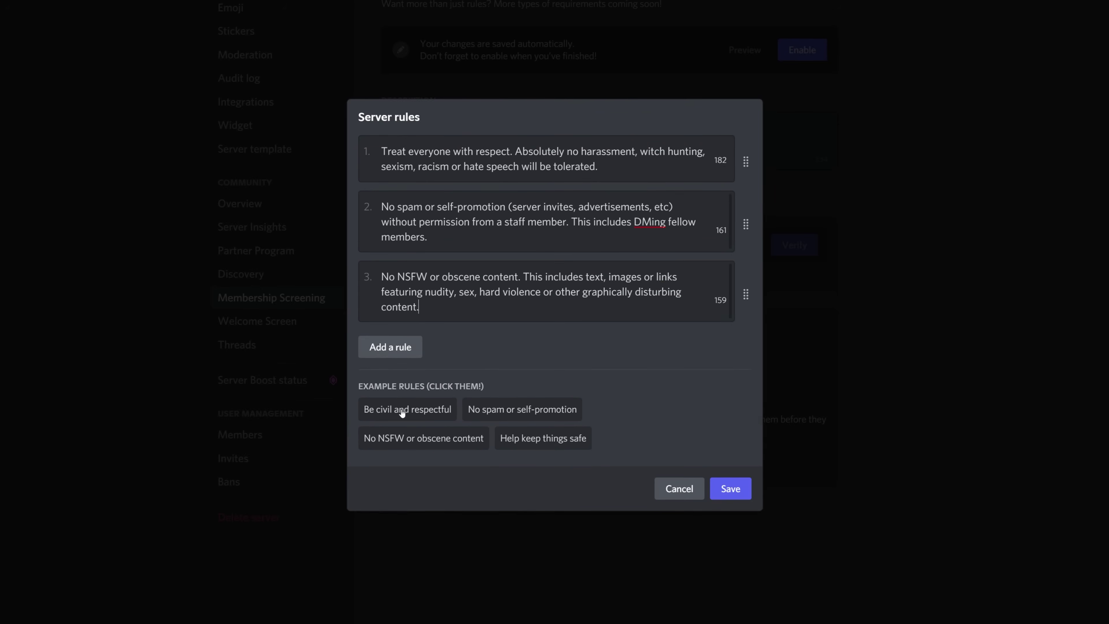
left_click(522, 438)
Step: Add a fifth server rule reading "No talking about the colour green"
left_click(372, 367)
type("No talking about the")
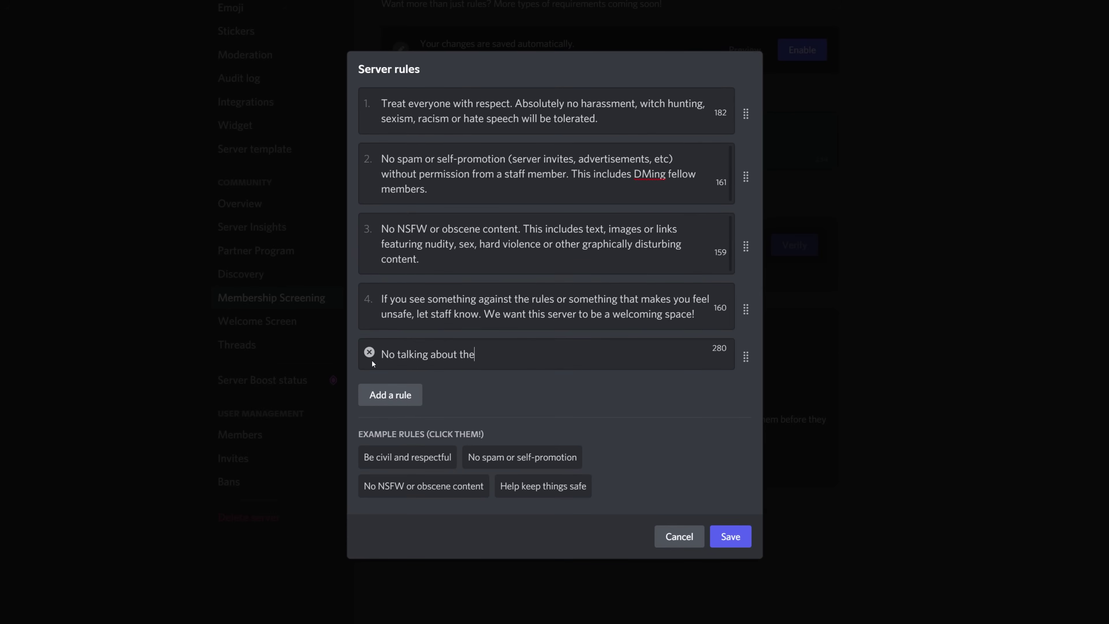
type(" colour green")
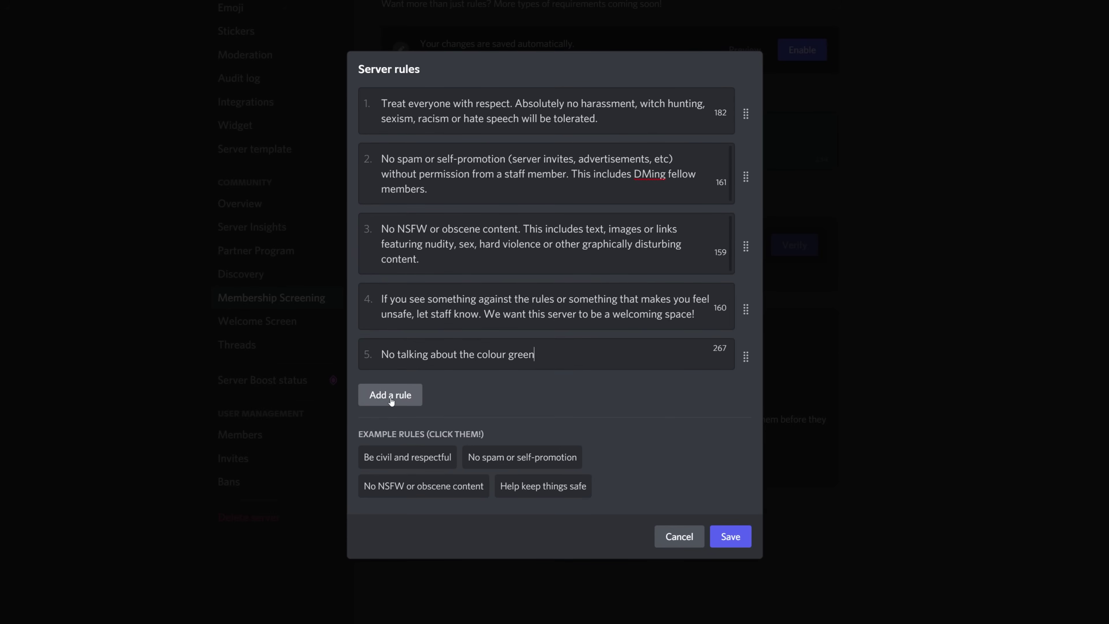
Step: Add a sixth rule that the word "colour" may only be spelt the European way, followed by a joking remark about spelling
left_click(391, 395)
type("The word \"colour\" may only be")
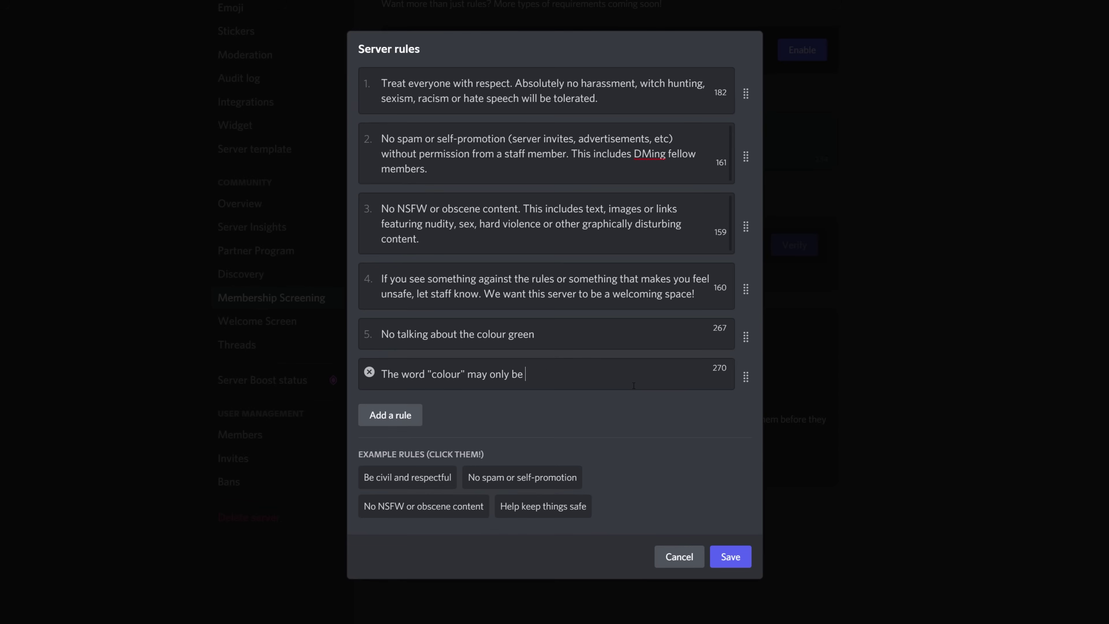
type(" that serve")
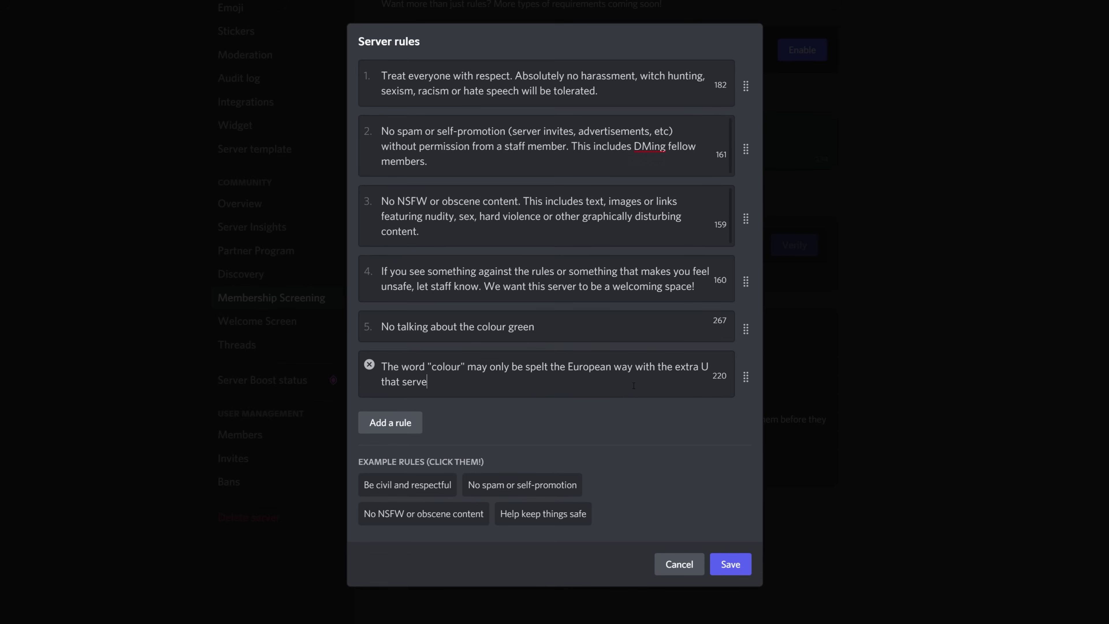
type("UH WHAT? Keyon I did not write this, spell it right! (With the U, obvz")
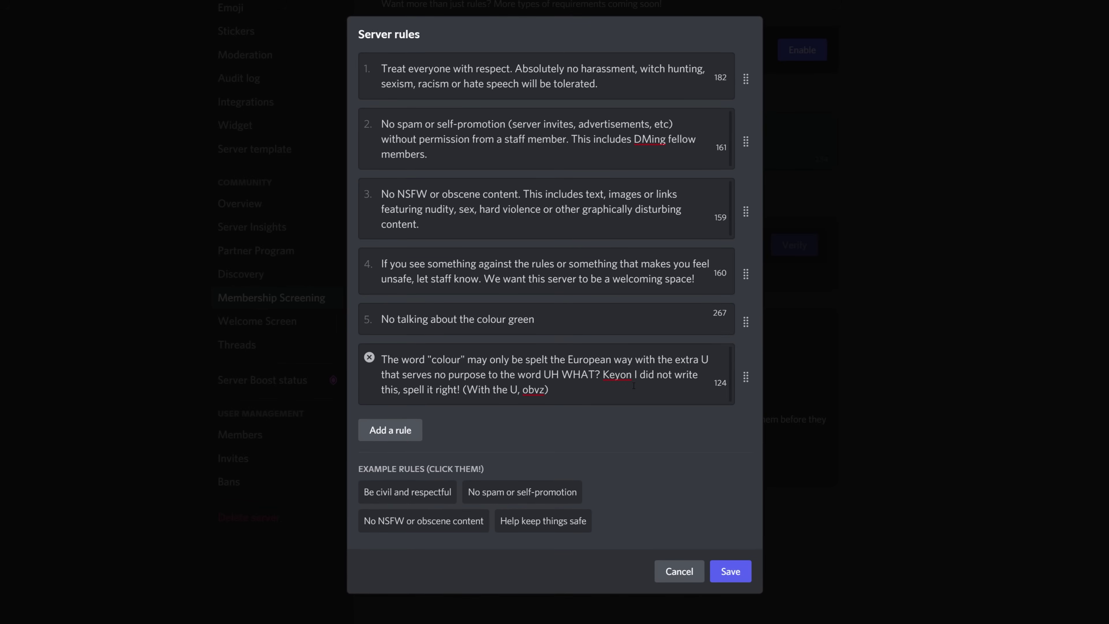
Step: Add further rules reading "Commas are banned", "Upside down exclamation marks only" and "The usual stuff.. is that a rule?" with a signed remark
key("Return")
type("Commas are banned")
key("Return")
type("Upside down exclamation marks only")
key("Return")
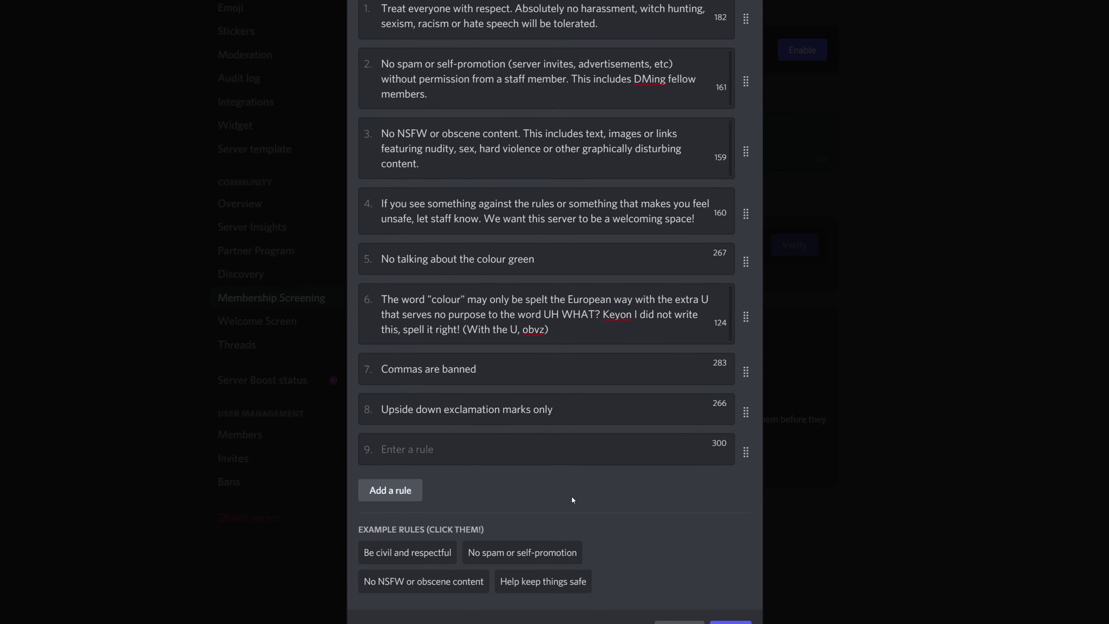
type("The usual stuff.. is that a rule? I'm putting it in, I don't care. - Deef")
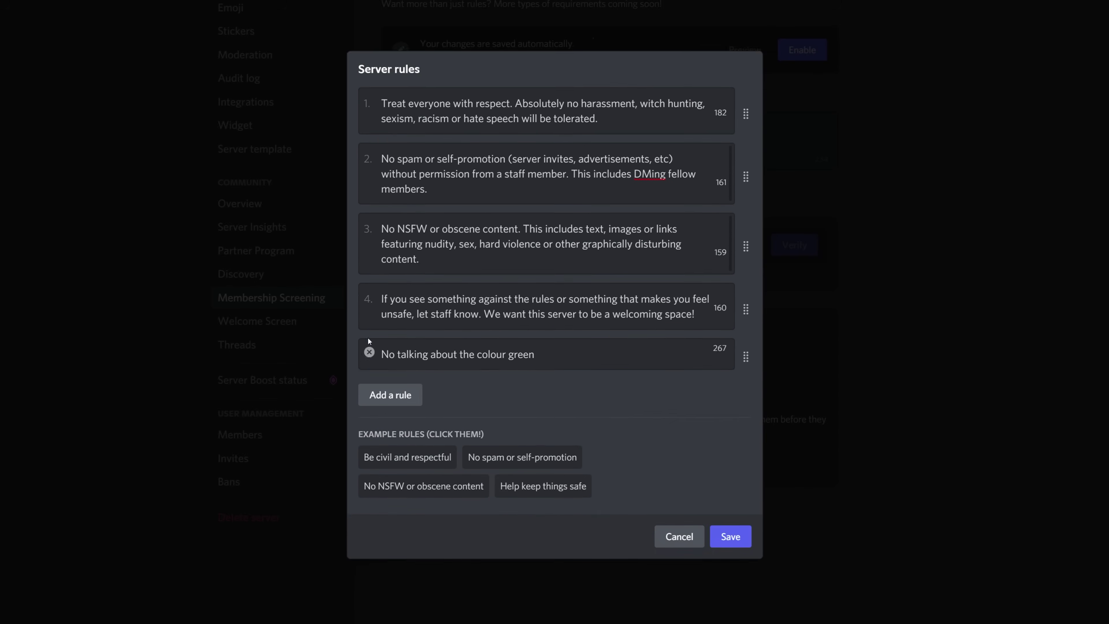
Step: Save the four example server rules, enable Membership Screening and check its preview
left_click(731, 517)
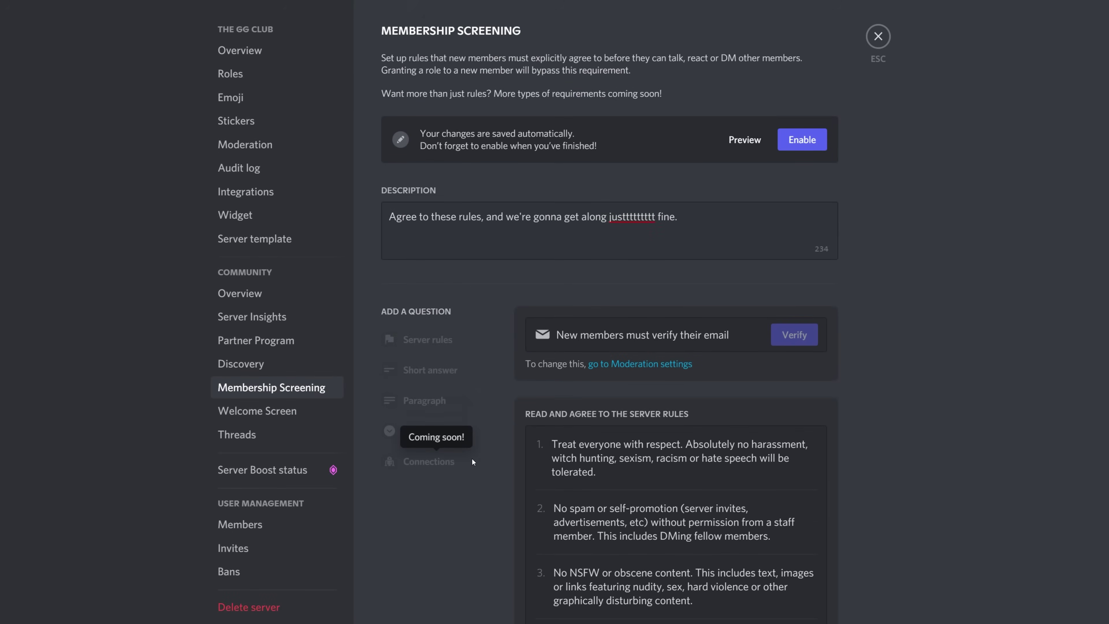
left_click(741, 140)
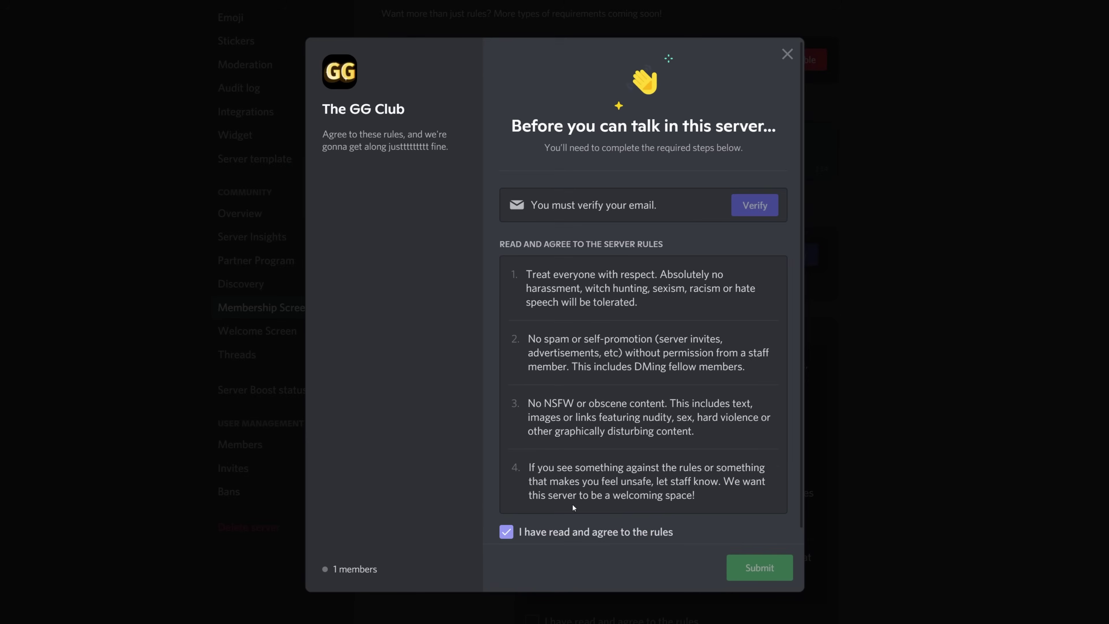
mouse_move(743, 204)
key("Escape")
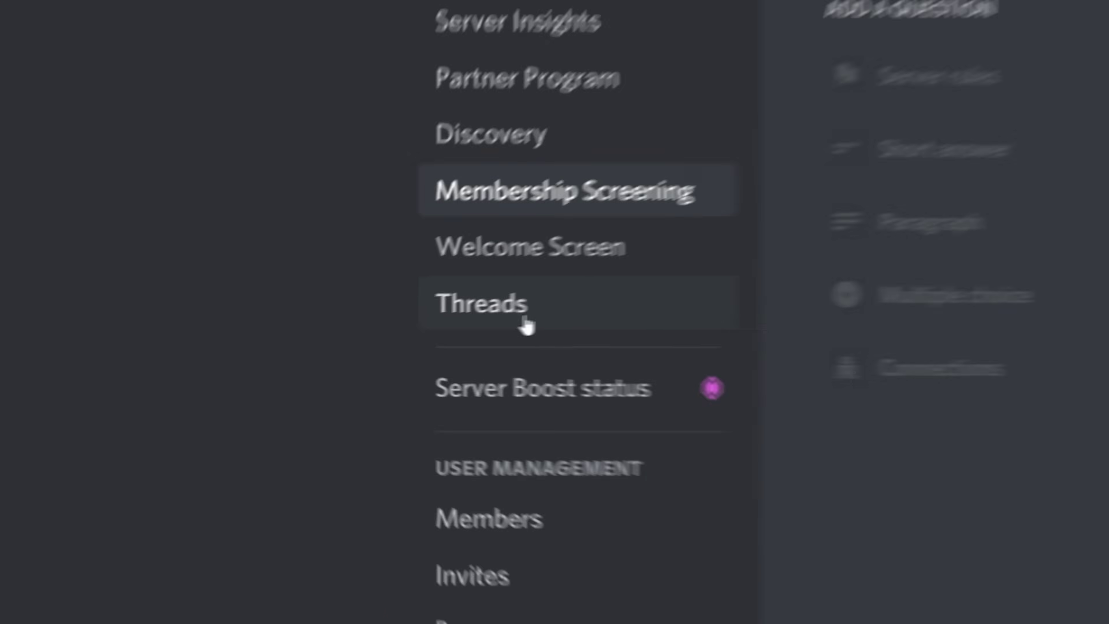
Step: Open the server's Threads settings
left_click(642, 320)
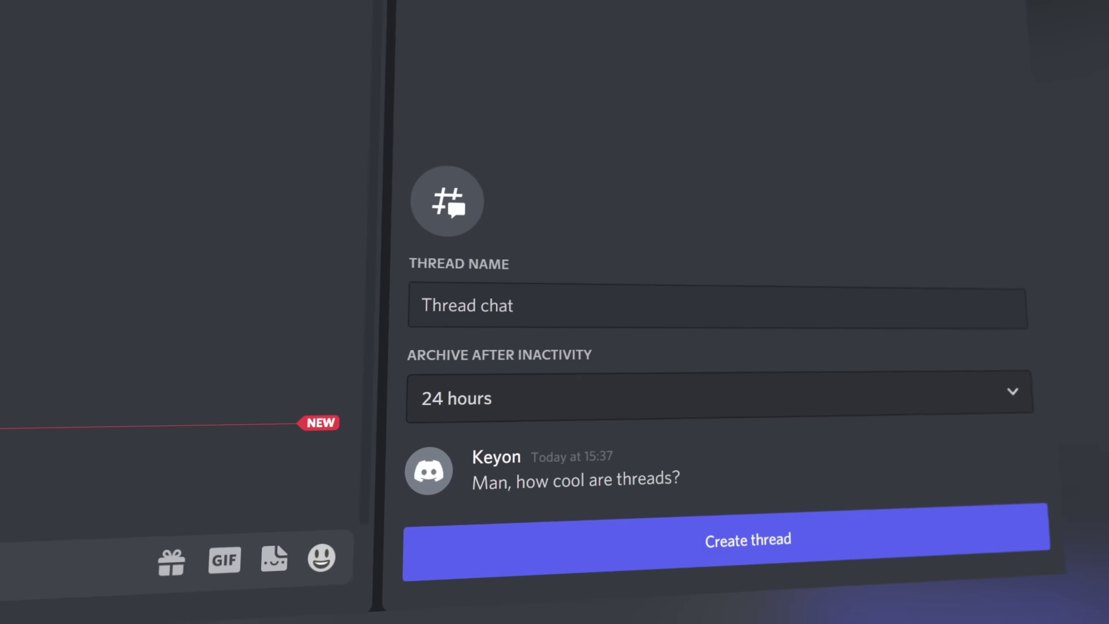
Step: Create the "Thread chat" thread and reply in it with "They're pretty cool man, ngl!" and "For realsies."
type("They're pretty cool man, ngl!")
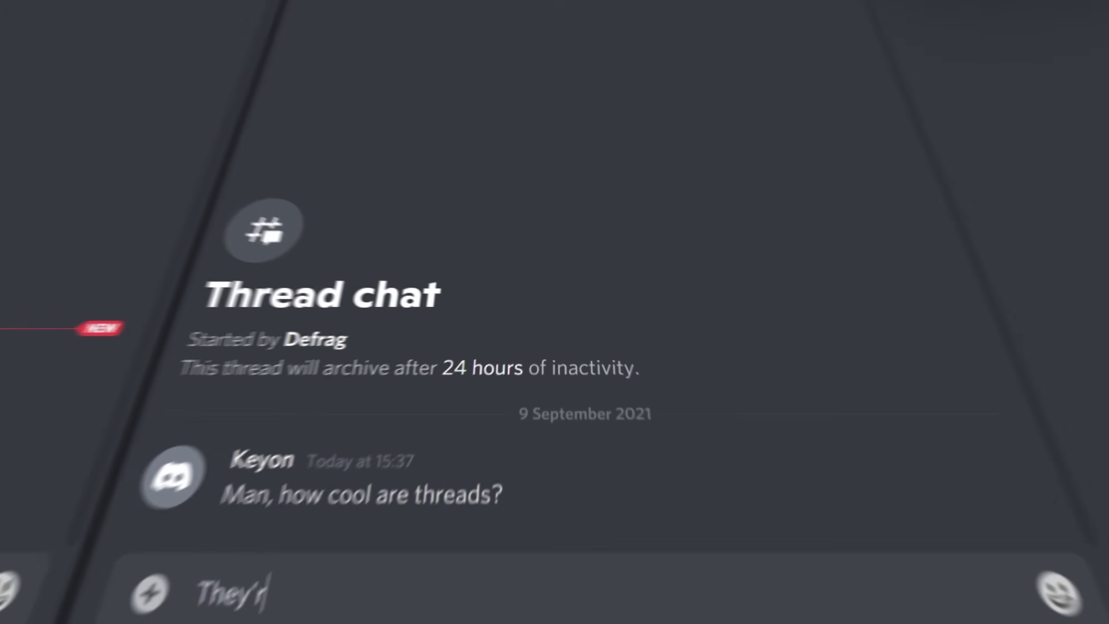
key("Return")
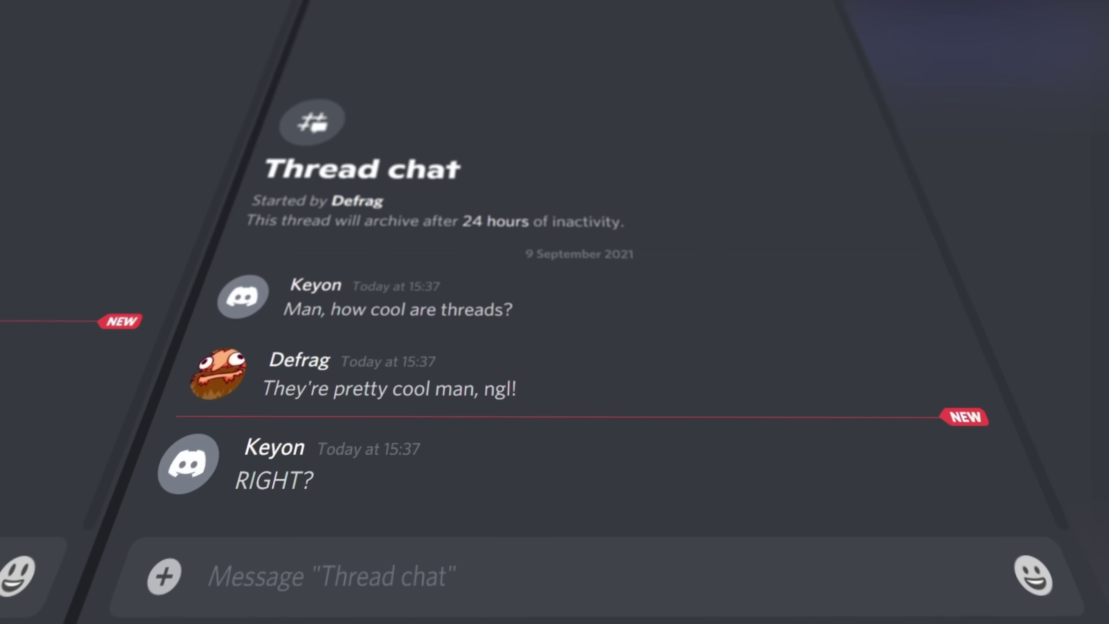
type("For realsies.")
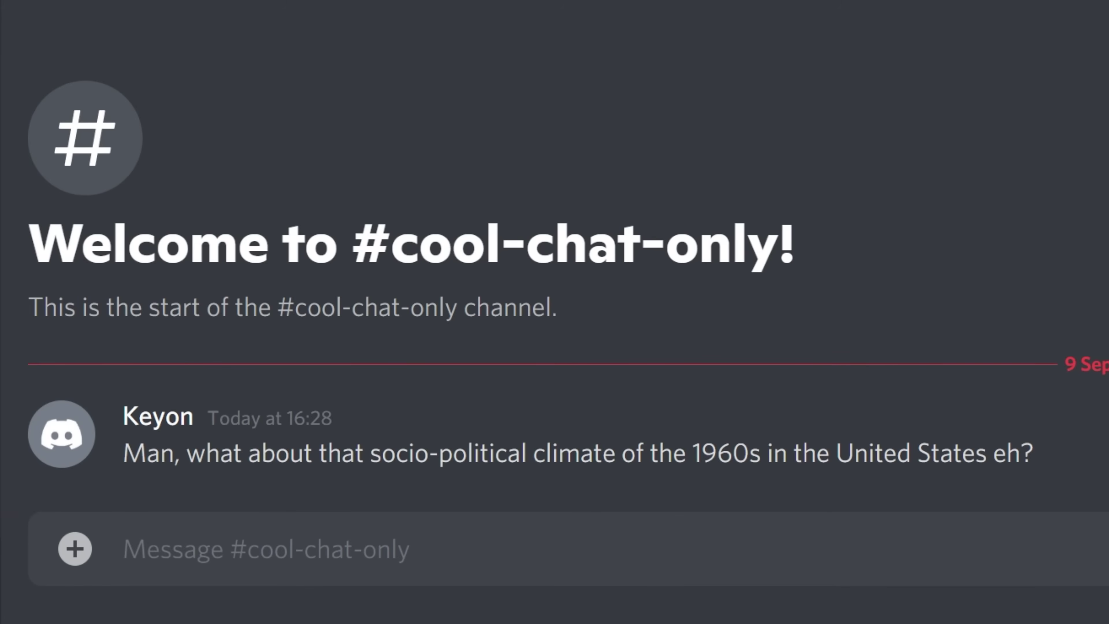
Step: Post a message about lunch with an emoji in the #cool-chat-only channel
type("or lunch :carvemfat")
key("Return")
key("Return")
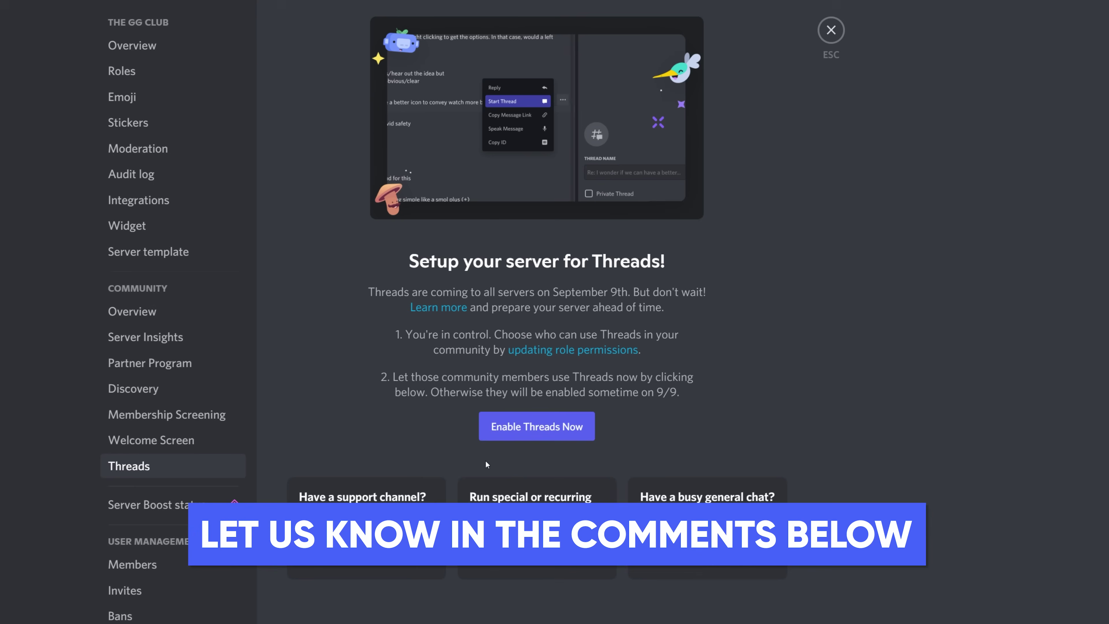
Step: Enable Threads for The GG Club server
left_click(551, 440)
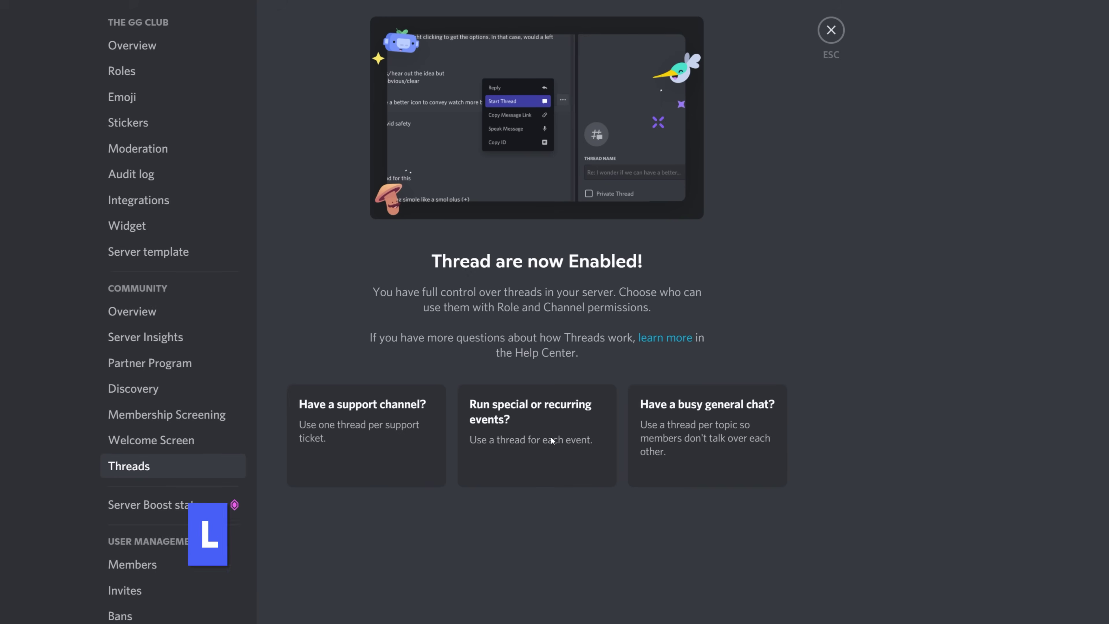